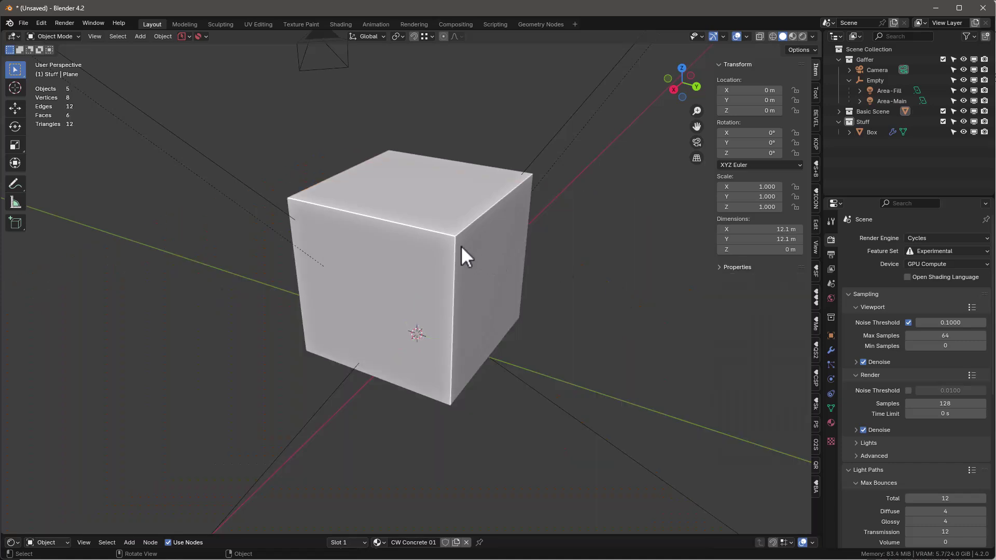
Exclude the Gaffer lights collection and scale the cube to 0.164 on Z and 1.718 on Y.
left_click(462, 247)
left_click(943, 59)
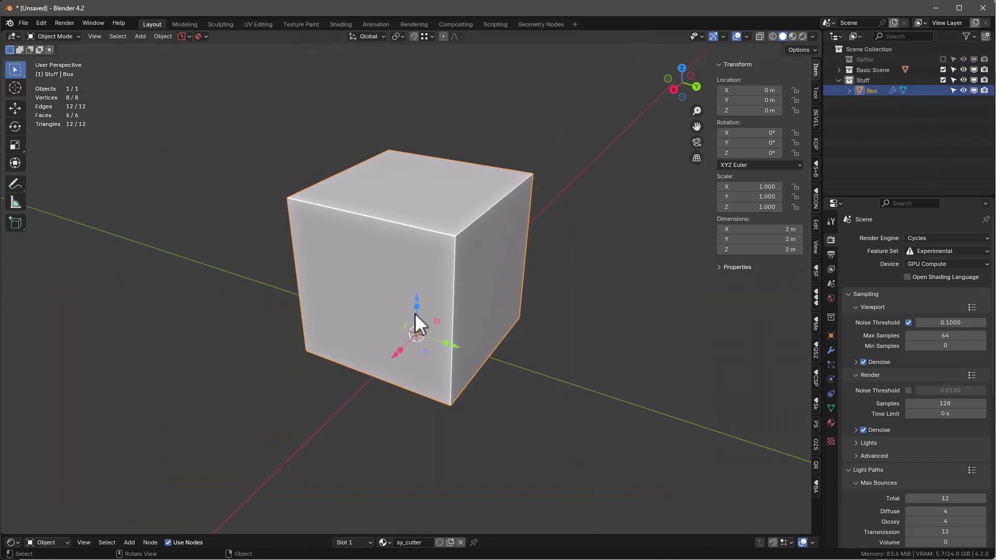
key("s")
key("z")
left_click(424, 337)
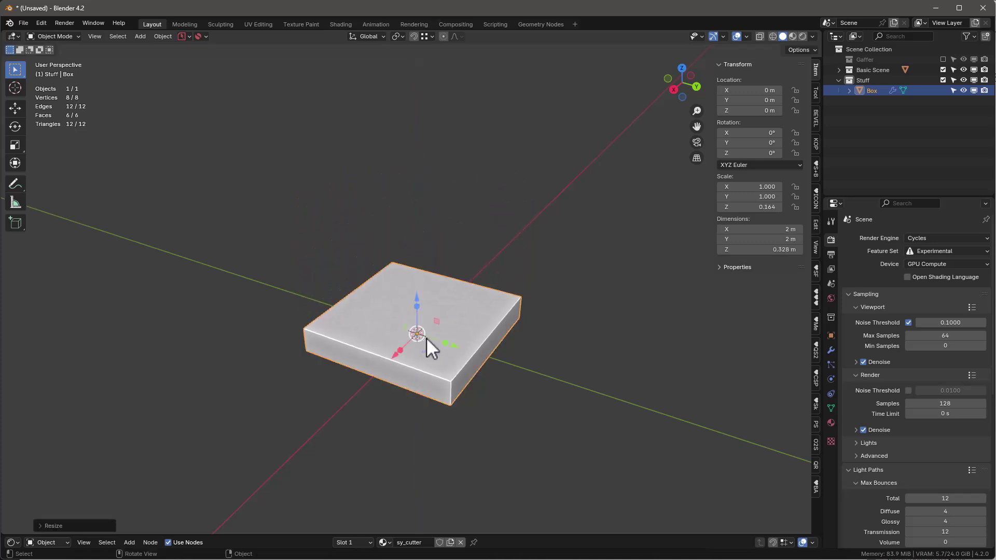
key("s")
key("y")
left_click(454, 301)
Apply the slab's scale and bring up the KIT OPS sidebar panel.
middle_click_drag(454, 301, 431, 345)
scroll(432, 344, "up", 4)
scroll(434, 342, "down", 4)
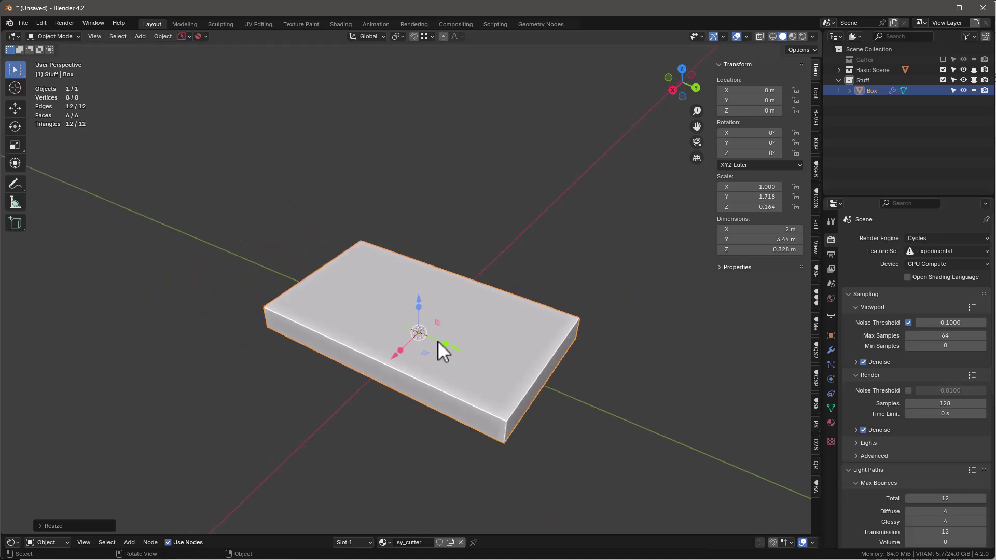
key("ctrl+a")
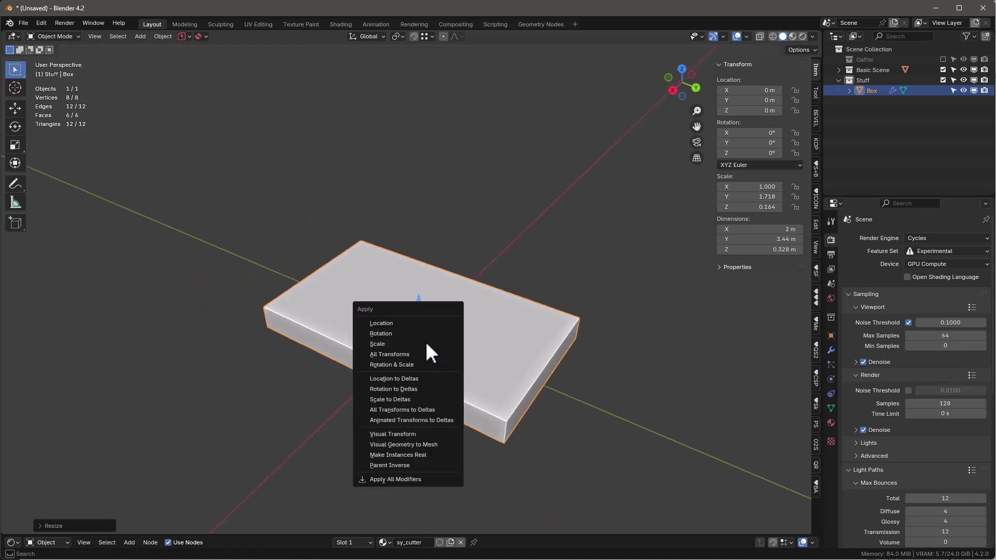
left_click(427, 343)
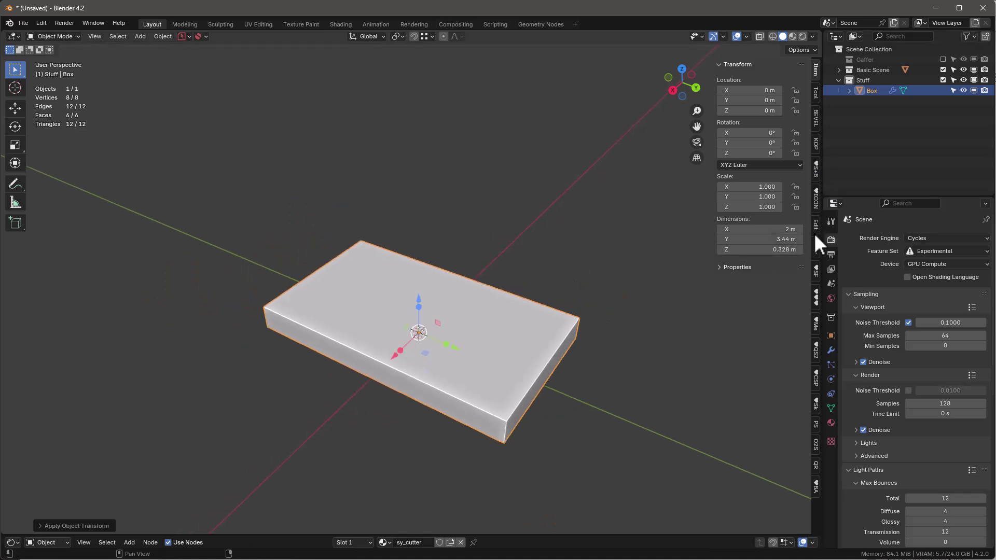
left_click(816, 300)
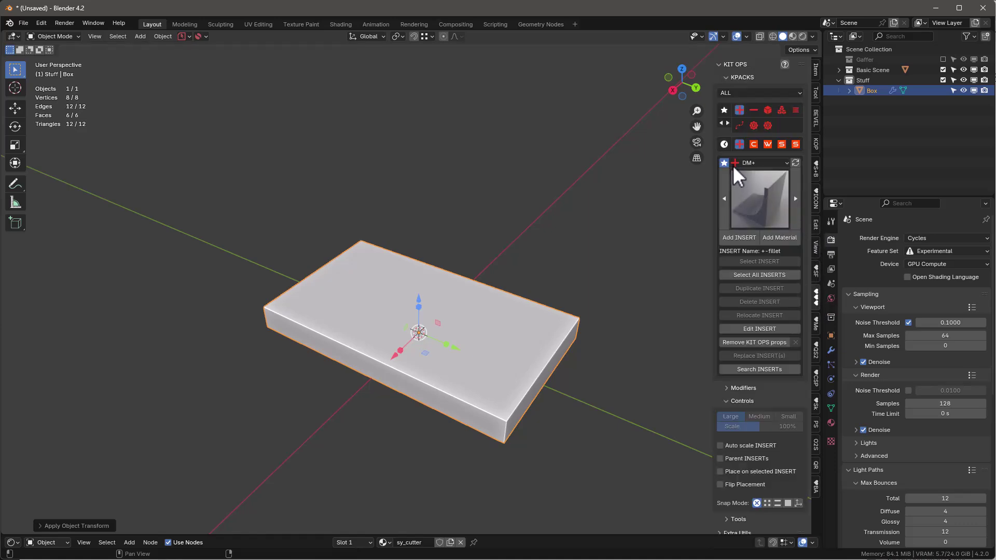
Choose the shaper KPACK and add its adv_cube2_1 insert to the scene.
left_click(774, 164)
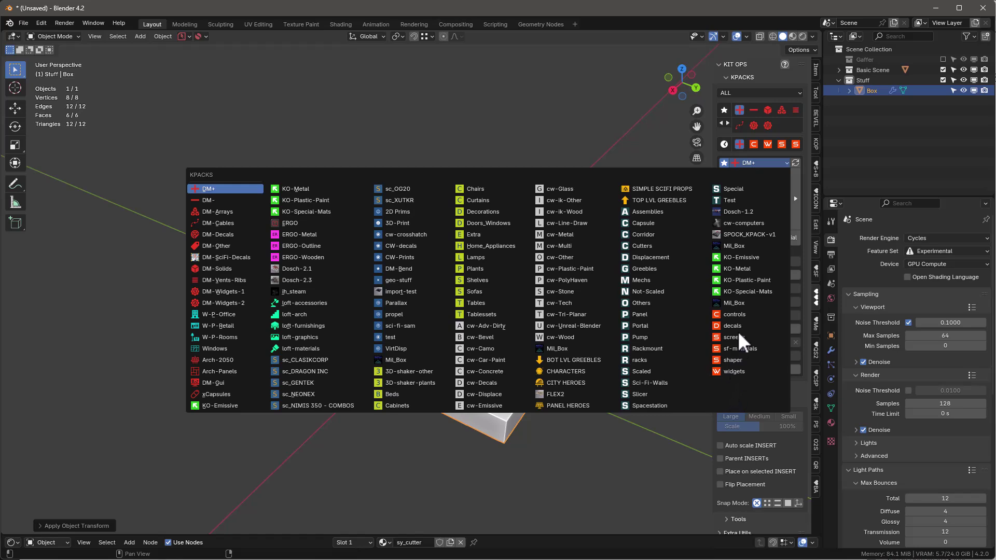
left_click(730, 360)
left_click(770, 195)
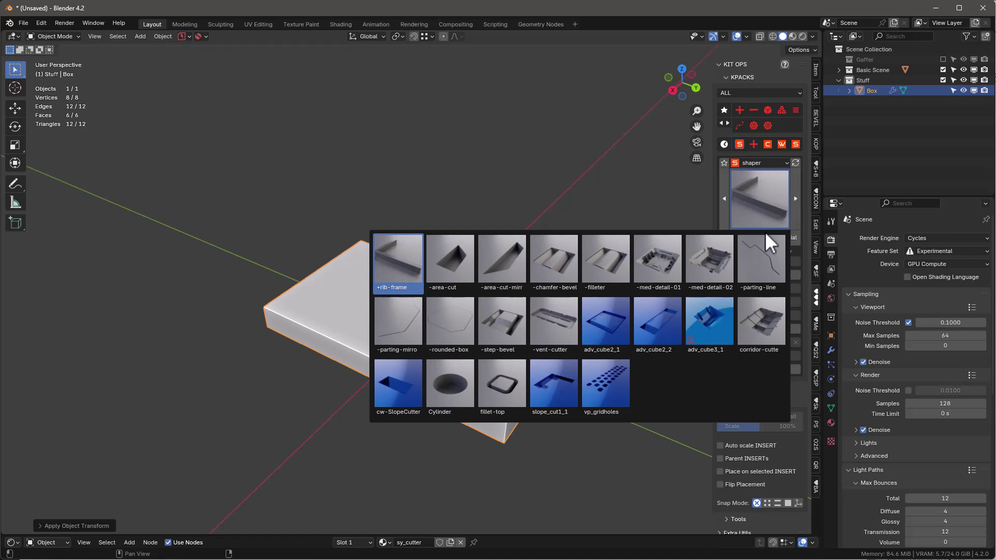
left_click(609, 332)
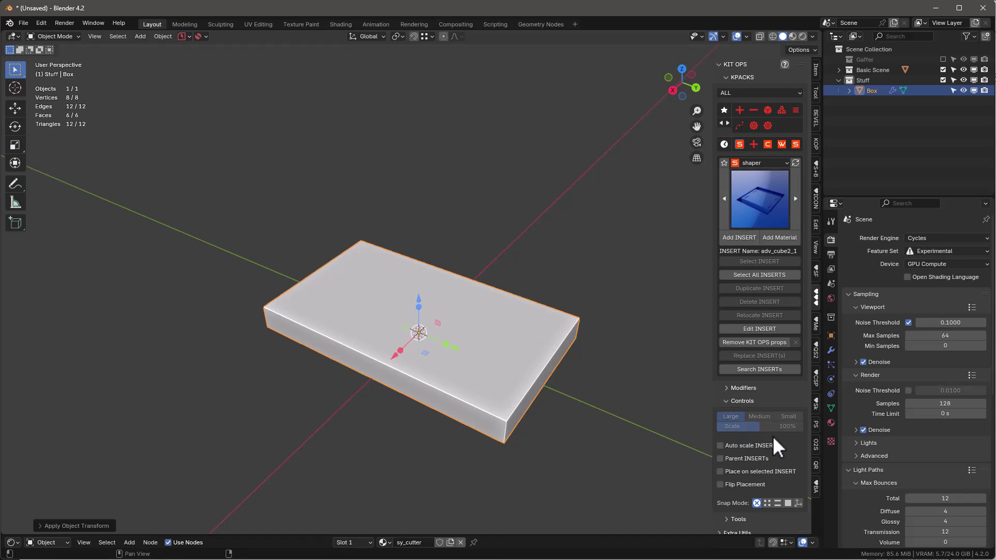
left_click(741, 234)
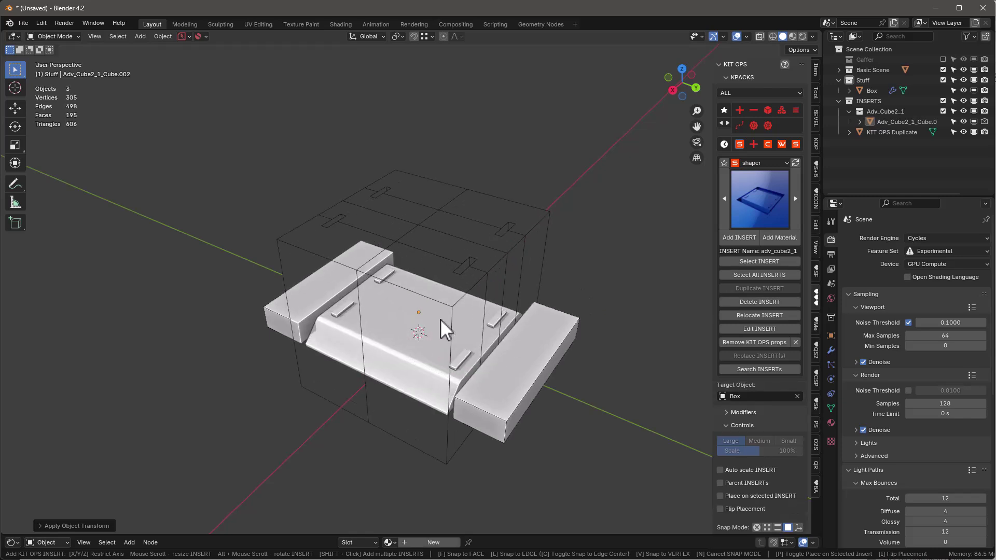
Place adv_cube2_1 on the slab, then scale it overall and along Y to span the whole slab.
scroll(440, 319, "up", 3)
scroll(441, 319, "up", 2)
left_click(448, 314)
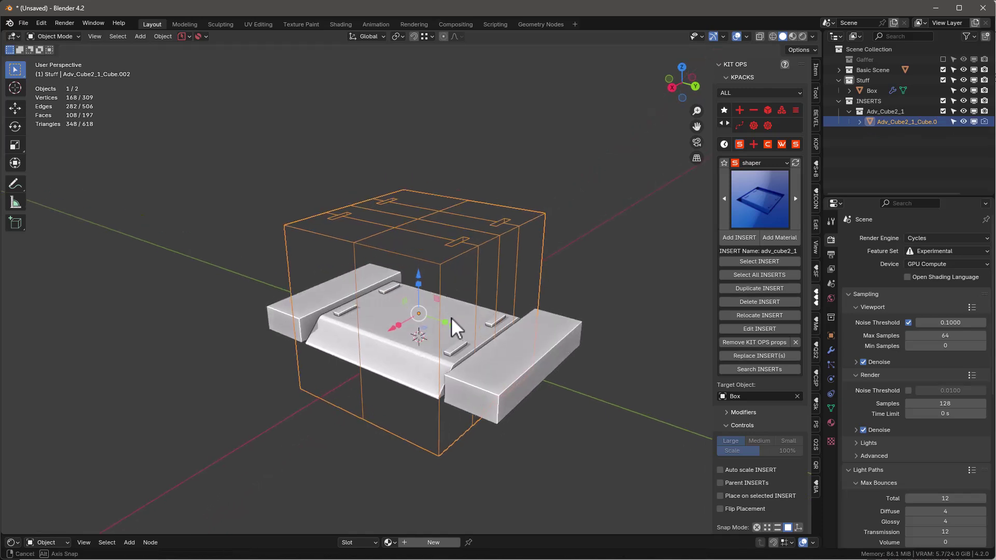
key("s")
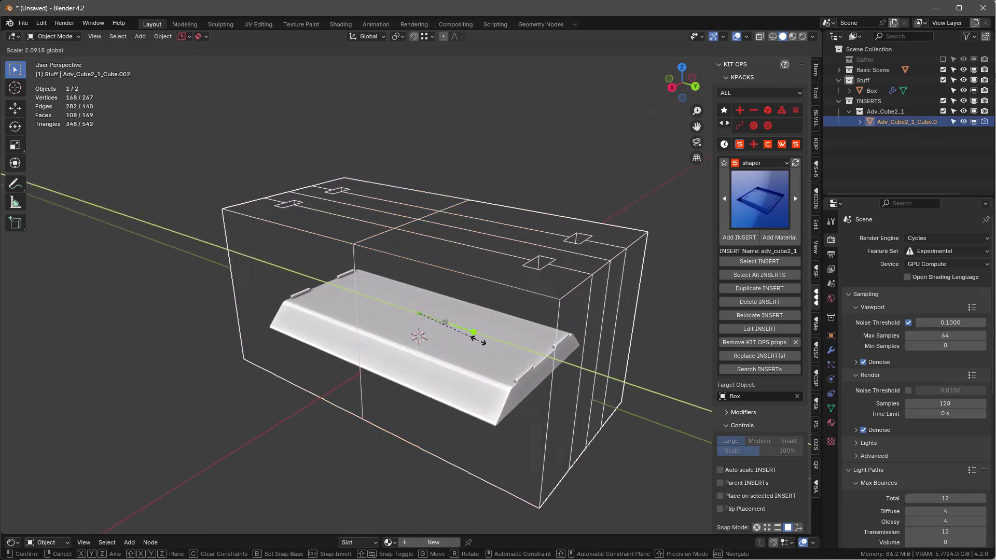
left_click(478, 341)
key("s")
key("y")
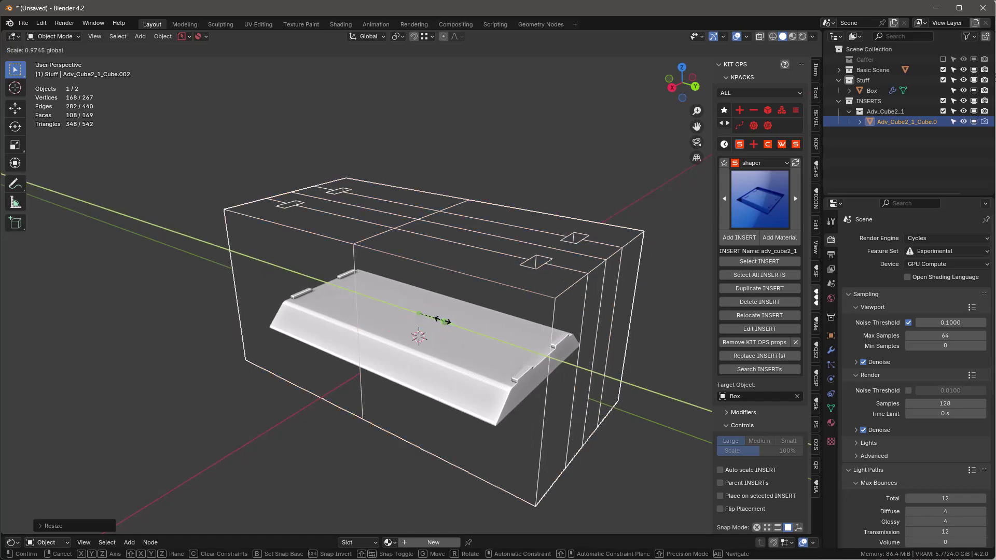
left_click(444, 320)
left_click(761, 205)
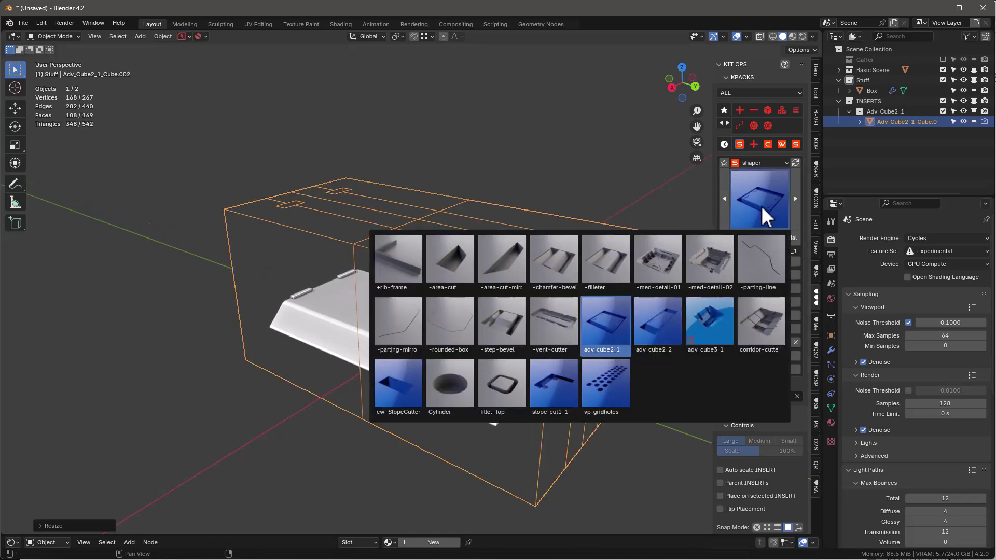
Add the -med-detail-02 insert at the slab's short end and enlarge it along X.
left_click(712, 267)
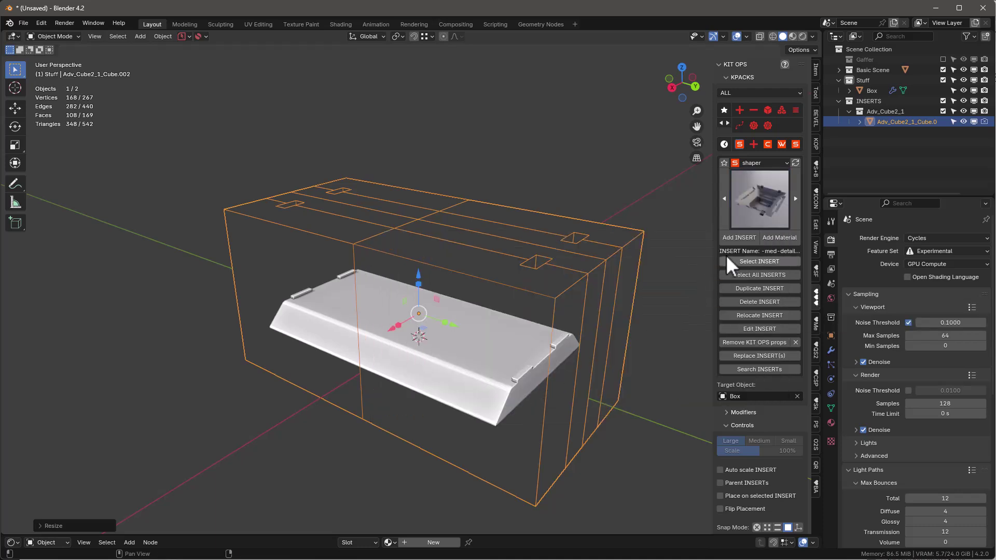
left_click(737, 237)
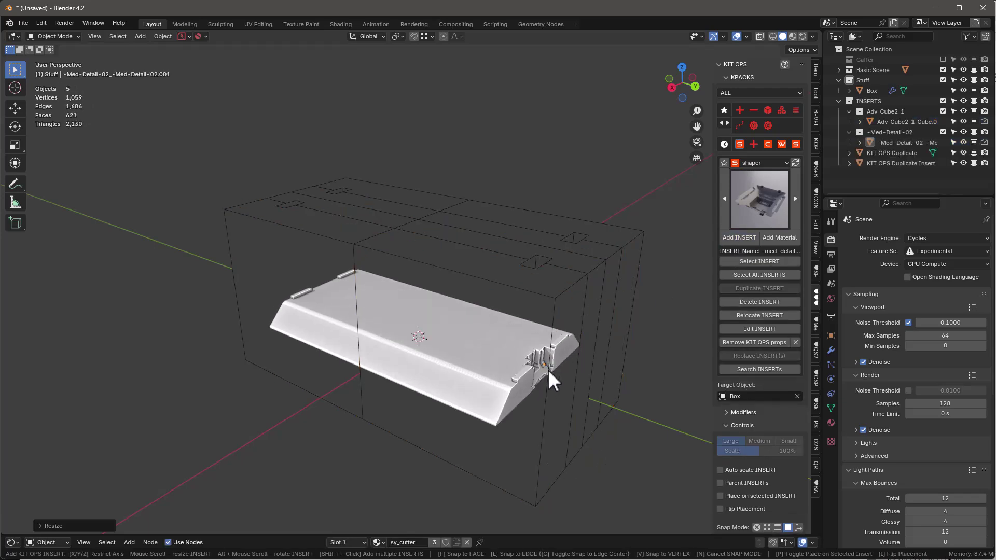
left_click(548, 369)
middle_click_drag(549, 370, 511, 372)
key("s")
key("x")
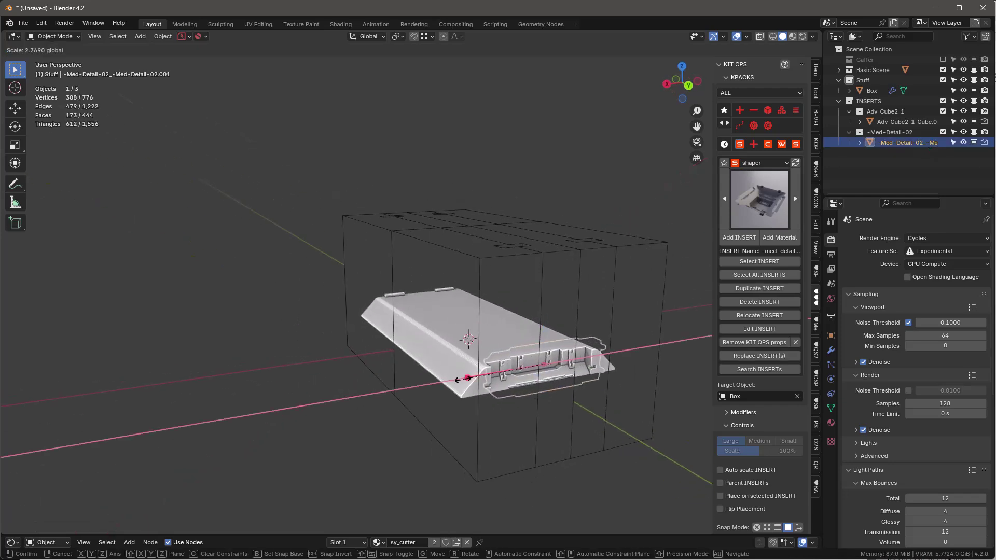
left_click(470, 376)
Slide the detail insert along Y, lower it along Z, and show its modifier options.
middle_click_drag(469, 376, 529, 352)
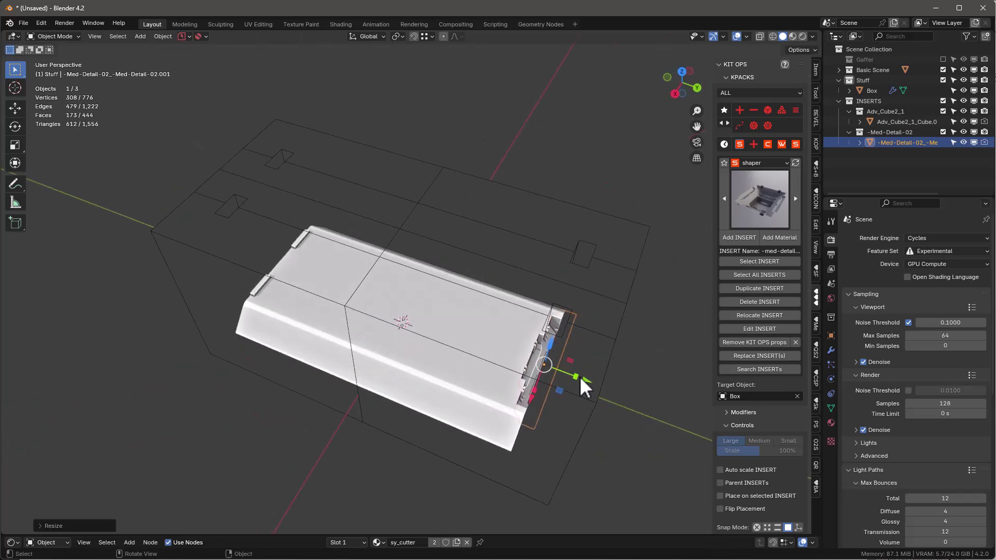
left_click_drag(583, 378, 590, 378)
middle_click_drag(590, 378, 531, 311)
left_click_drag(548, 325, 531, 366)
scroll(531, 366, "up", 8)
scroll(556, 350, "down", 2)
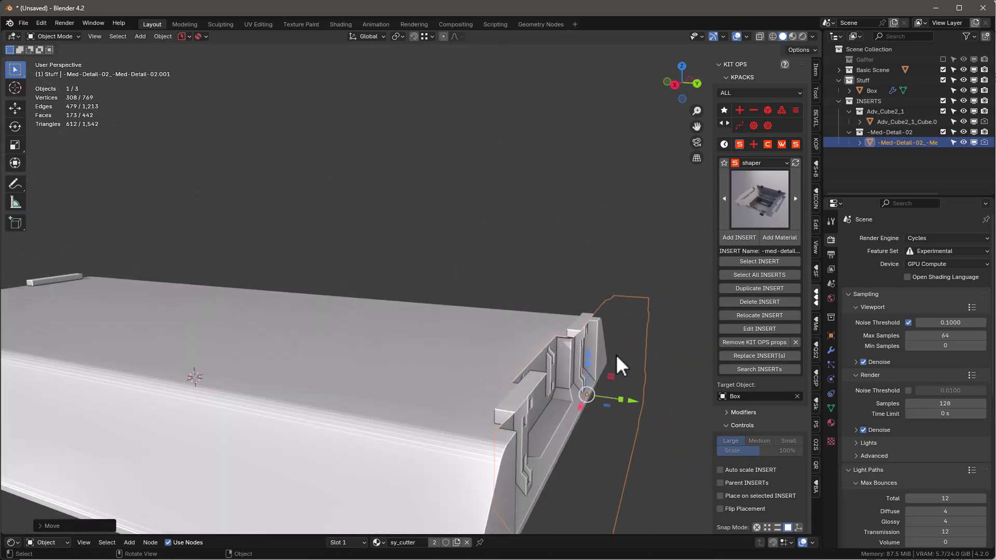
left_click_drag(587, 356, 591, 361)
middle_click_drag(591, 360, 537, 331)
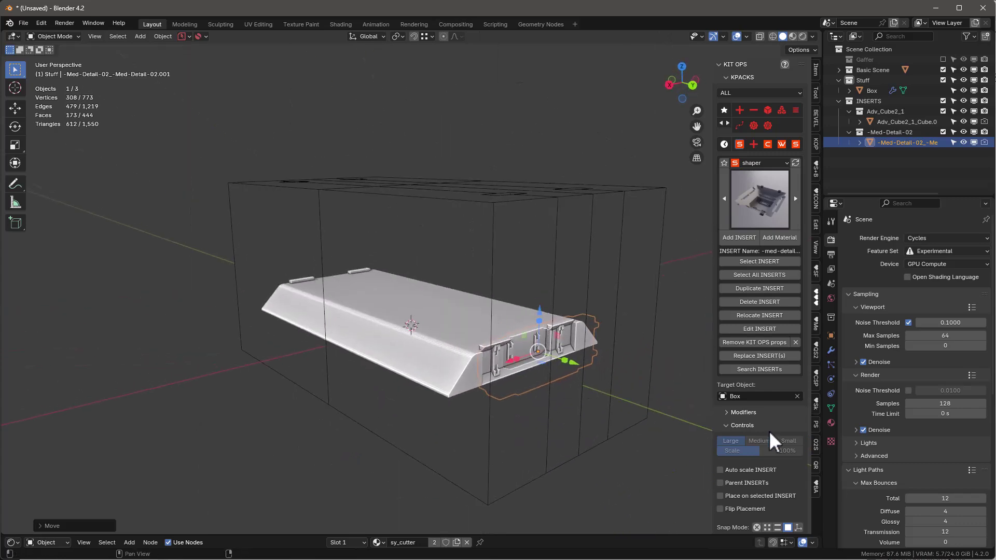
scroll(784, 435, "down", 4)
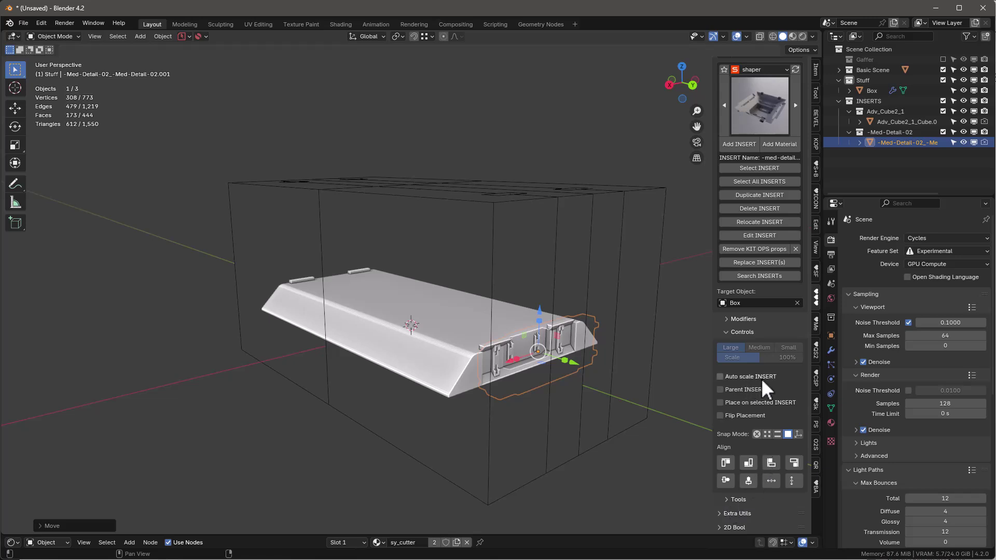
left_click(729, 318)
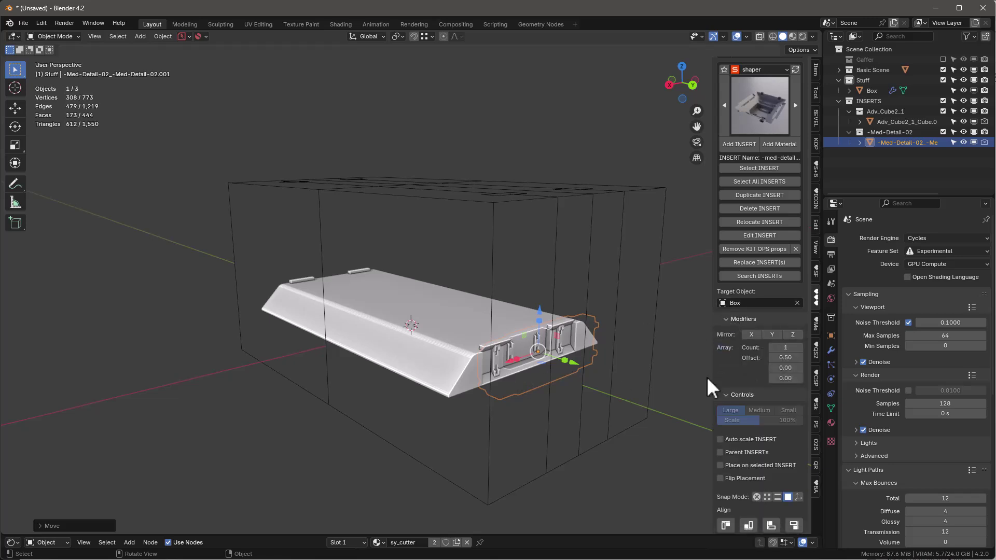
Enable Mirror Y on the Med-Detail-02 insert so both slab ends get recessed details.
left_click(772, 334)
middle_click_drag(700, 326, 498, 303)
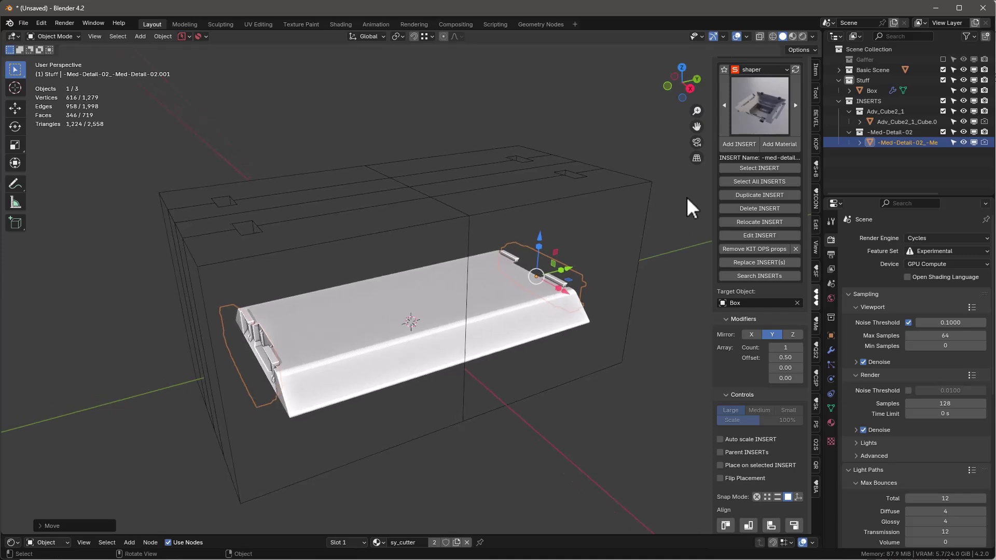
left_click(755, 117)
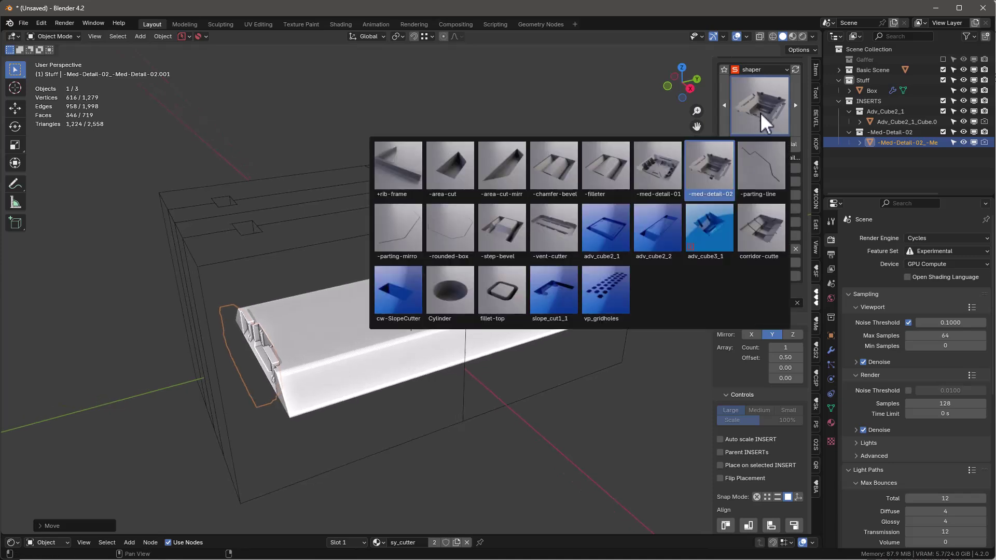
Add the corridor-cutter insert on the slab's long side and slide it along Y.
left_click(767, 245)
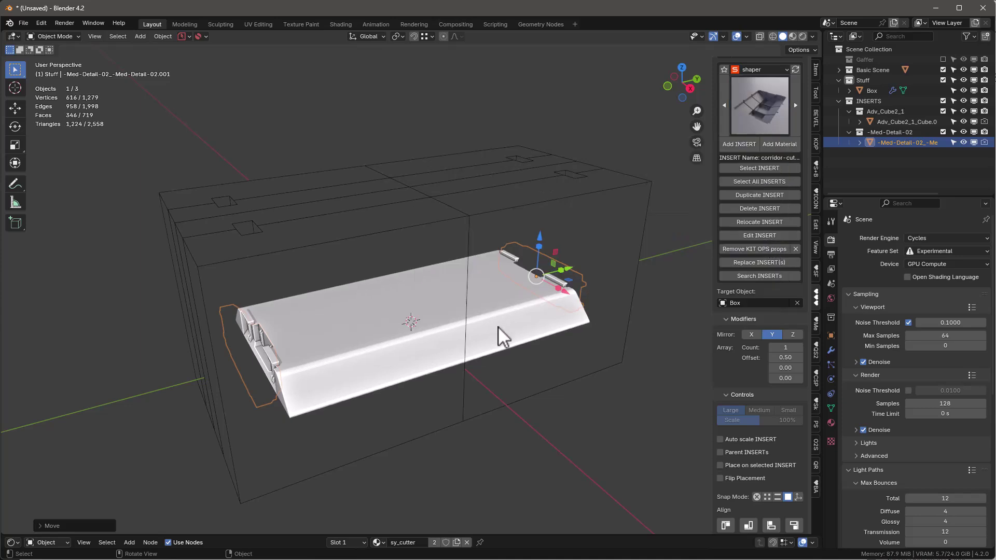
middle_click_drag(497, 325, 508, 328)
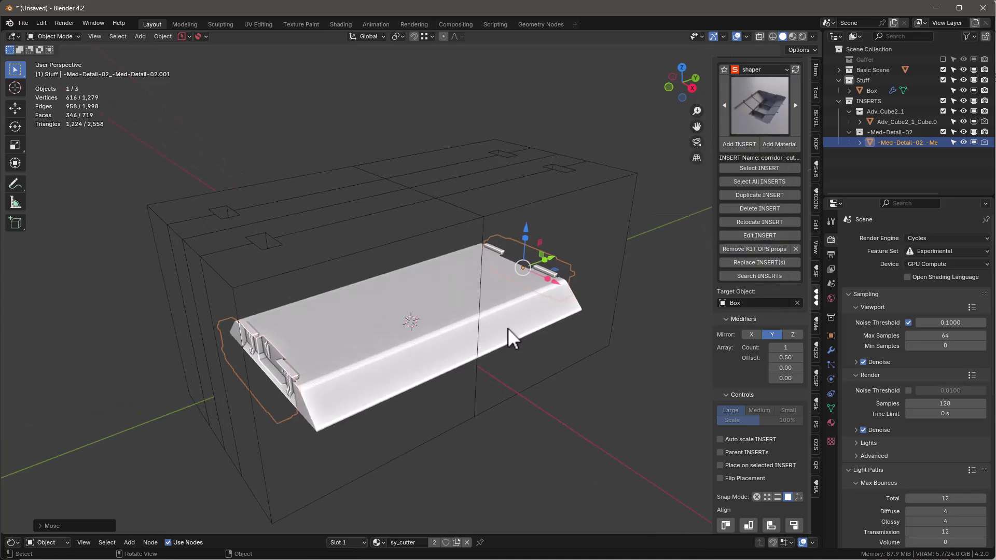
left_click(740, 144)
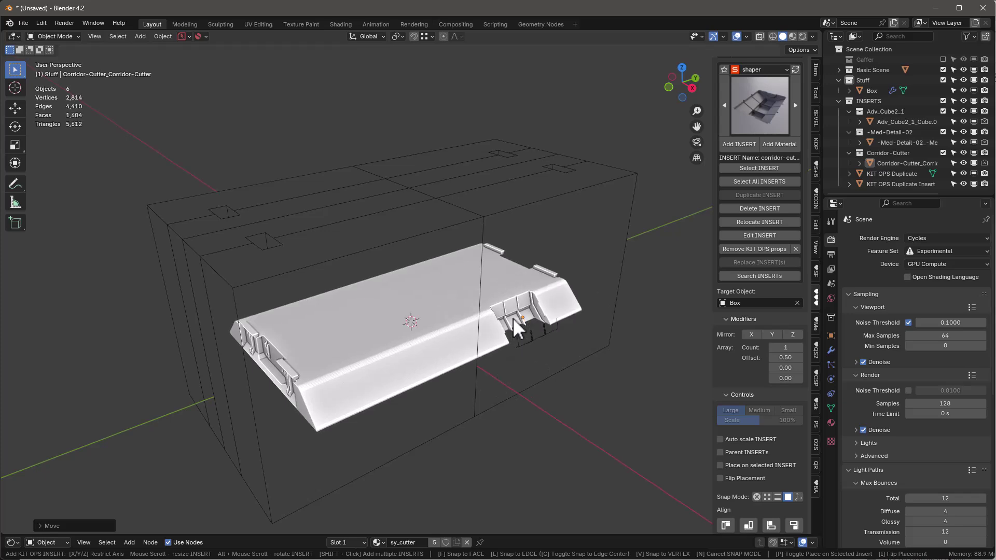
left_click(514, 318)
middle_click_drag(514, 319, 553, 307)
left_click_drag(553, 311, 602, 308)
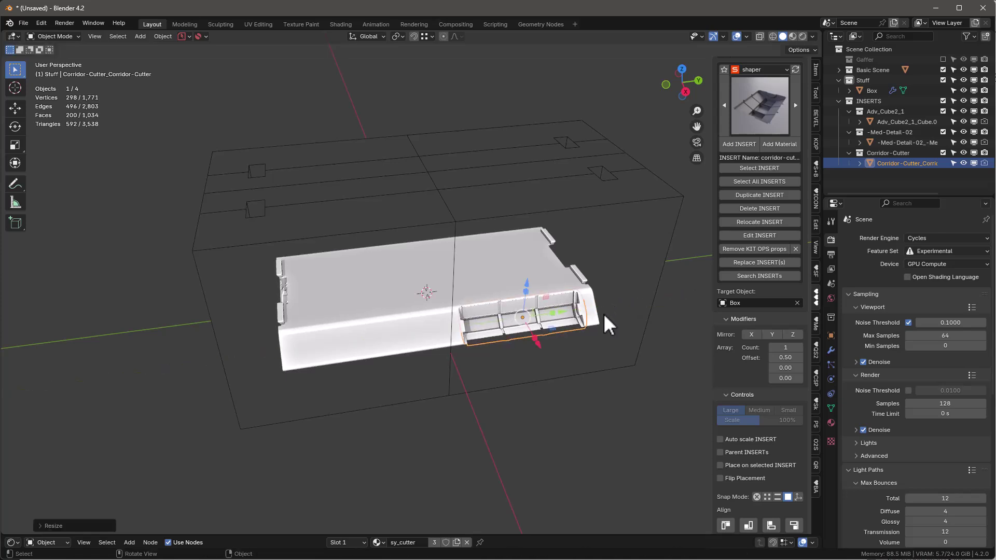
Enable Mirror X and Mirror Y on the corridor-cutter so four channels appear.
left_click(750, 334)
left_click(772, 334)
mouse_move(415, 269)
middle_mouse_down()
mouse_move(421, 385)
mouse_move(421, 239)
mouse_move(377, 261)
mouse_move(424, 273)
mouse_move(415, 252)
mouse_move(397, 266)
mouse_move(410, 269)
mouse_move(369, 242)
mouse_move(307, 229)
mouse_move(290, 238)
mouse_move(302, 259)
mouse_move(333, 274)
mouse_move(378, 282)
mouse_move(430, 275)
middle_mouse_up()
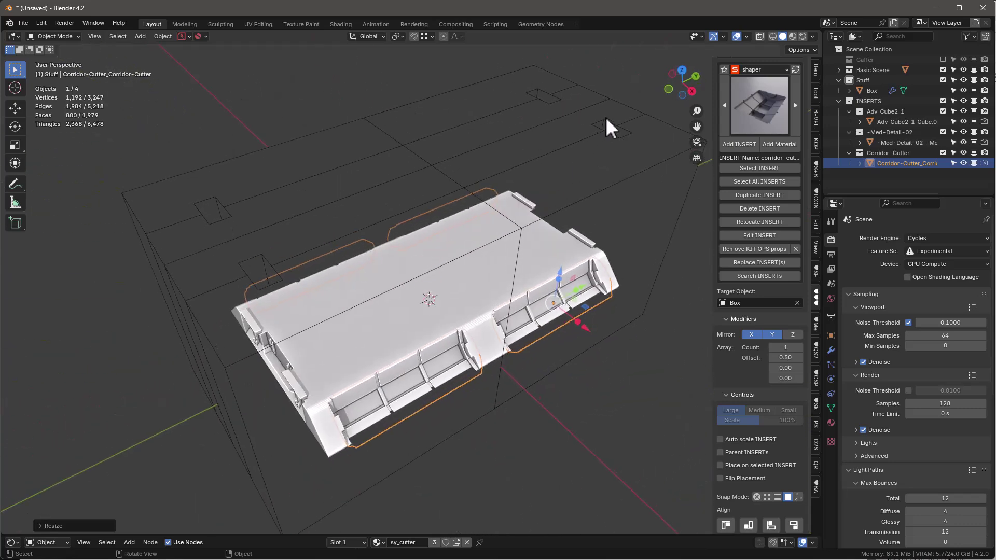
left_click(762, 111)
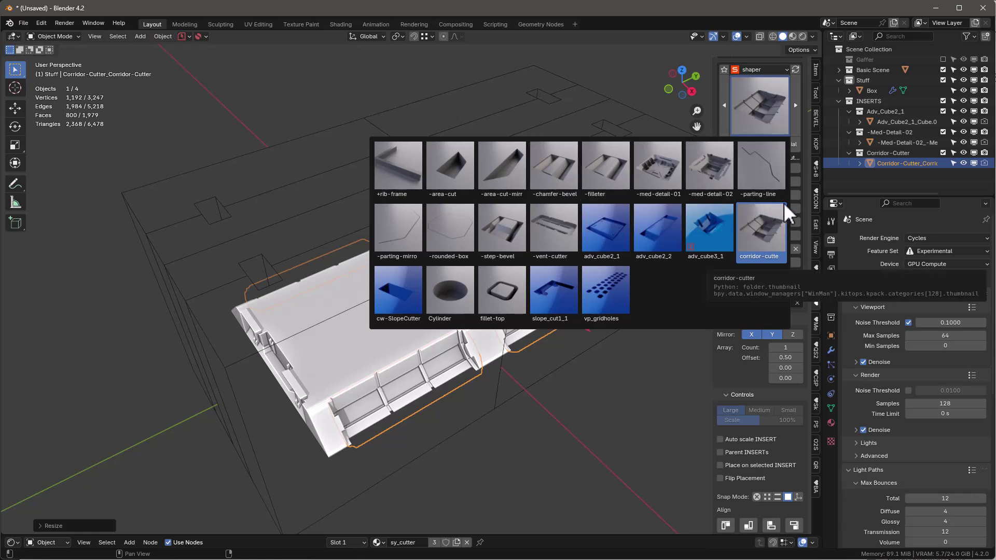
Add the adv_cube2_2 insert onto the slab and shift it along Y.
left_click(671, 231)
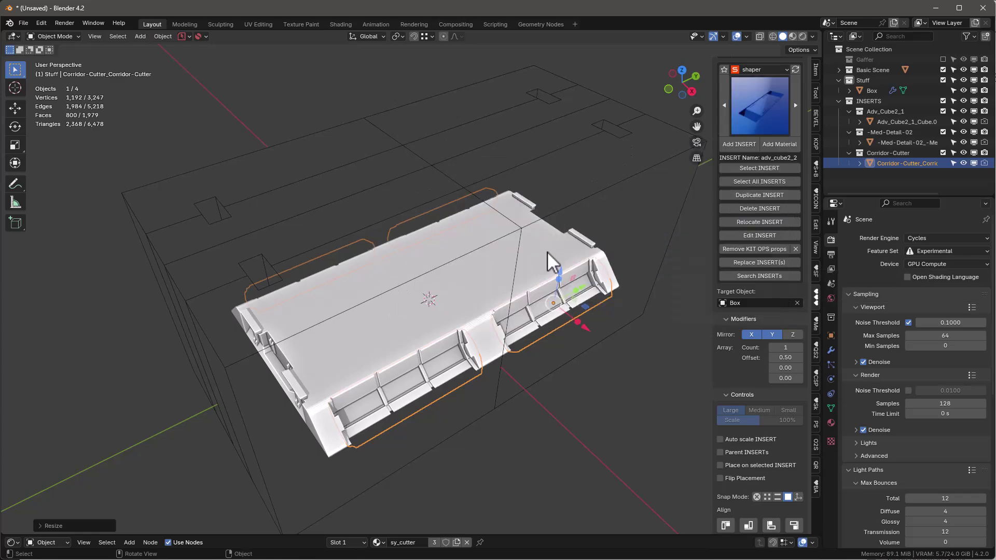
left_click(741, 144)
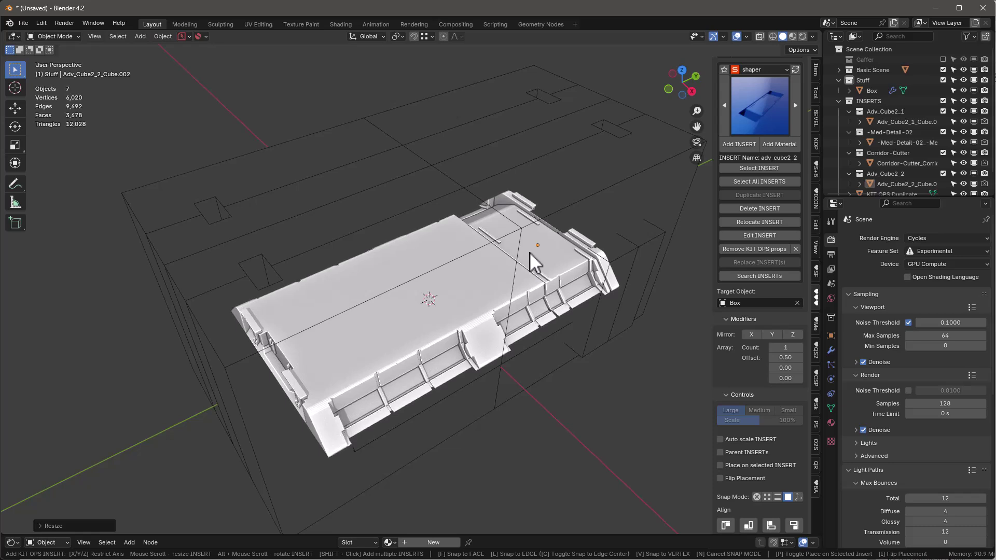
left_click(530, 252)
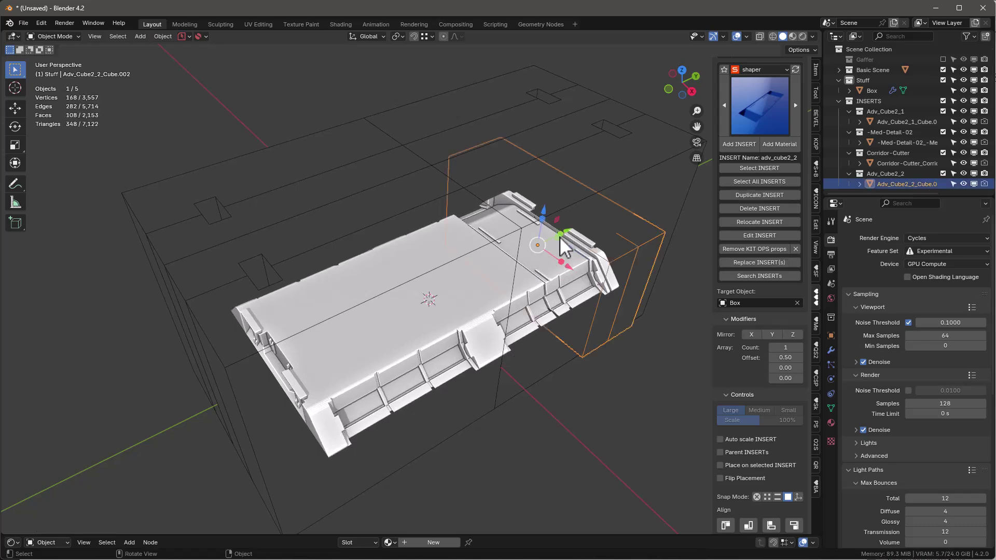
key("g")
key("y")
left_click(546, 237)
Shift adv_cube2_2 along X so it cuts a stepped band at one end.
middle_click_drag(431, 303, 420, 322)
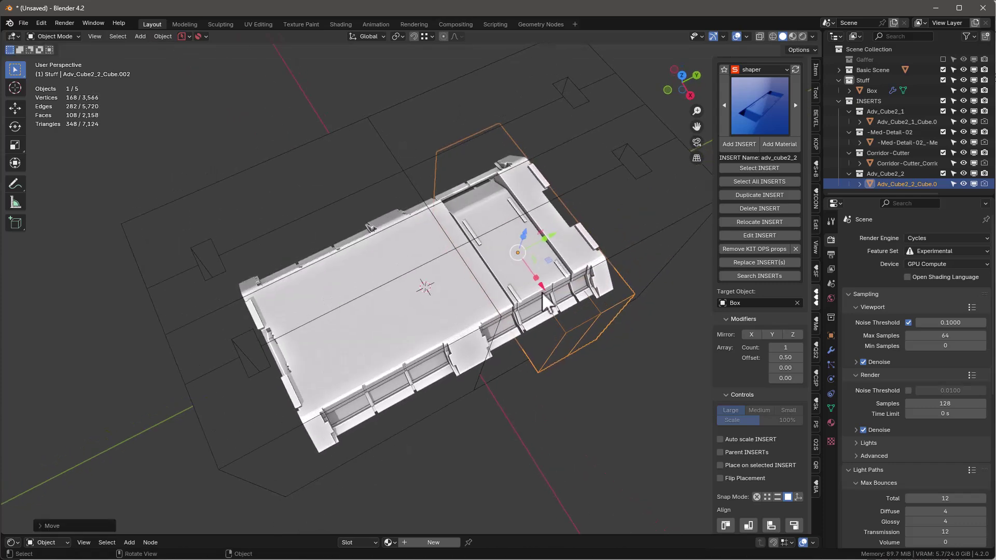
key("g")
key("x")
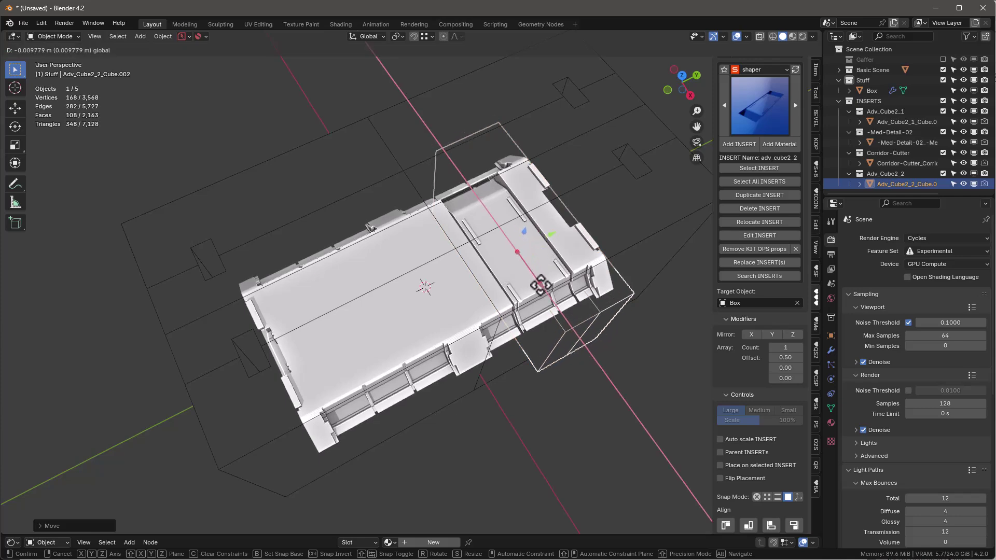
left_click(540, 286)
middle_click_drag(499, 270, 441, 280)
mouse_move(518, 249)
middle_mouse_down()
mouse_move(498, 262)
mouse_move(506, 251)
mouse_move(507, 264)
middle_mouse_up()
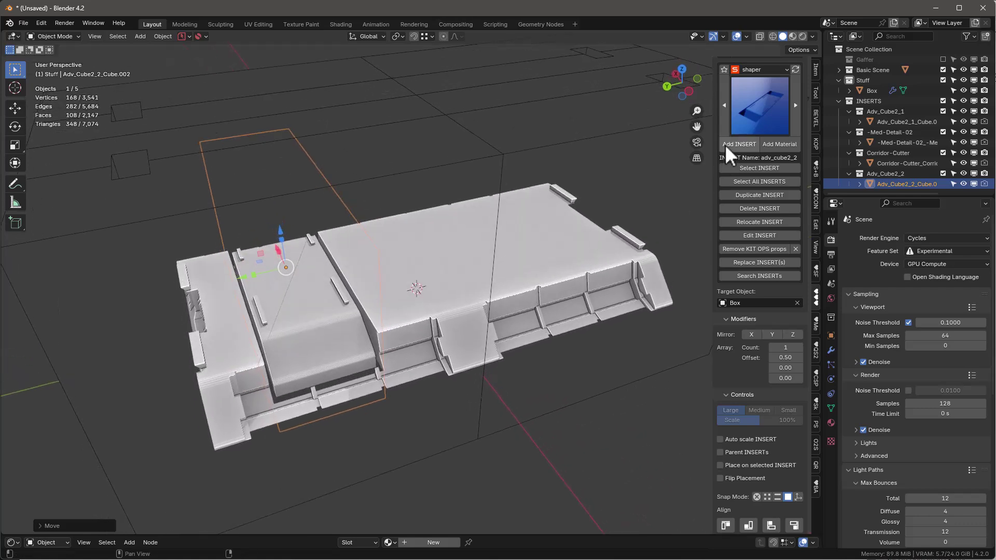
left_click(758, 112)
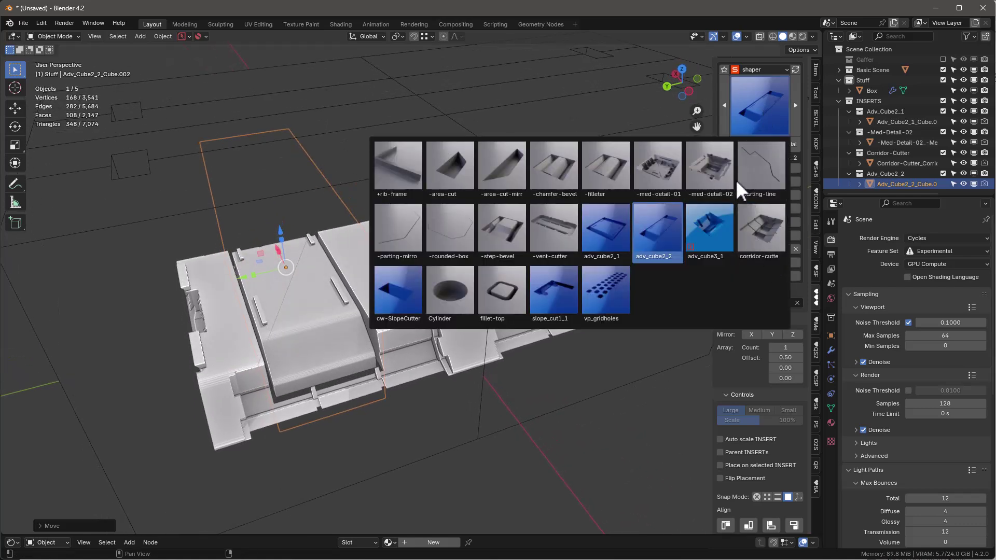
Switch to the screens KPACK and add the Screen04 insert, scrolling to size and rotate it.
scroll(768, 155, "up", 5)
left_click(761, 179)
left_click(754, 163)
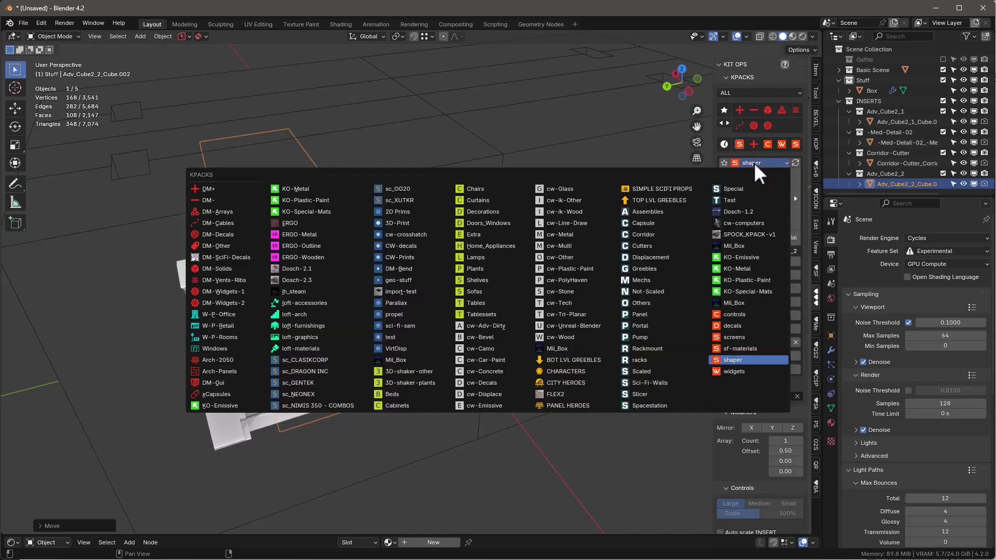
left_click(736, 338)
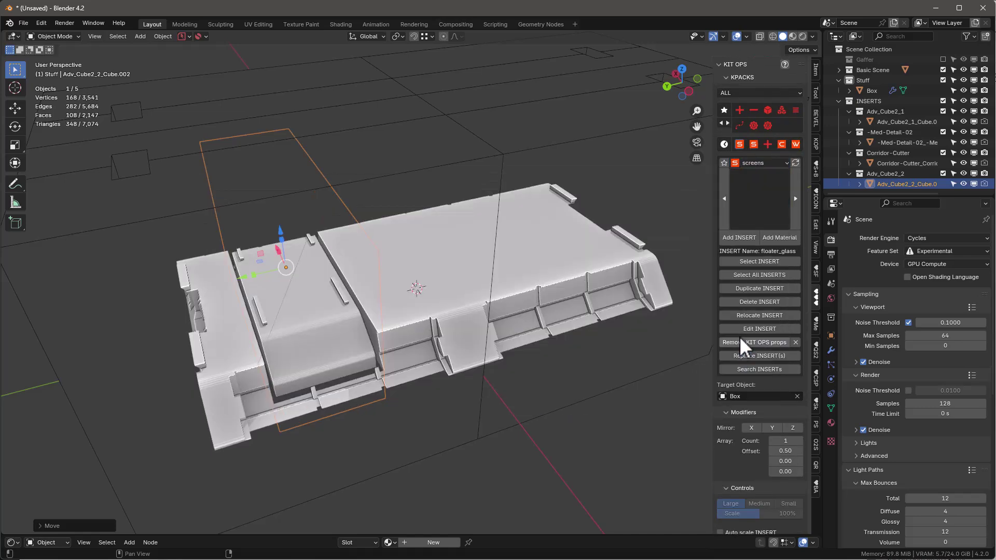
left_click(765, 185)
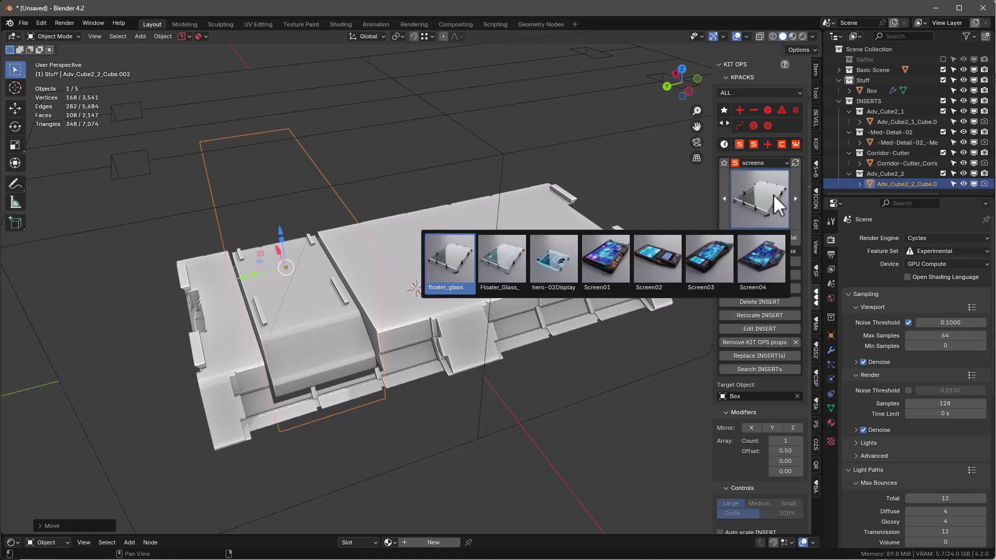
left_click(766, 265)
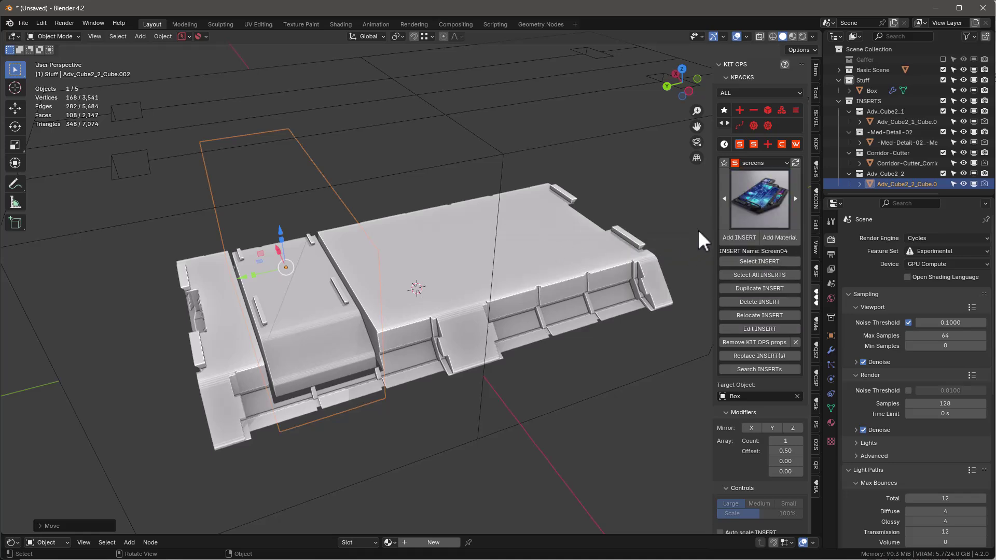
left_click(739, 238)
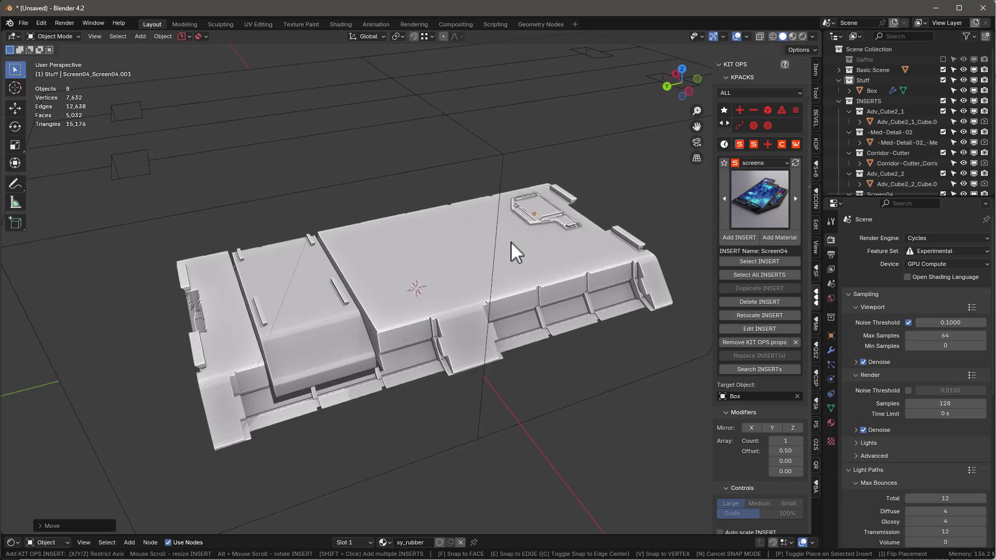
scroll(506, 247, "up", 4)
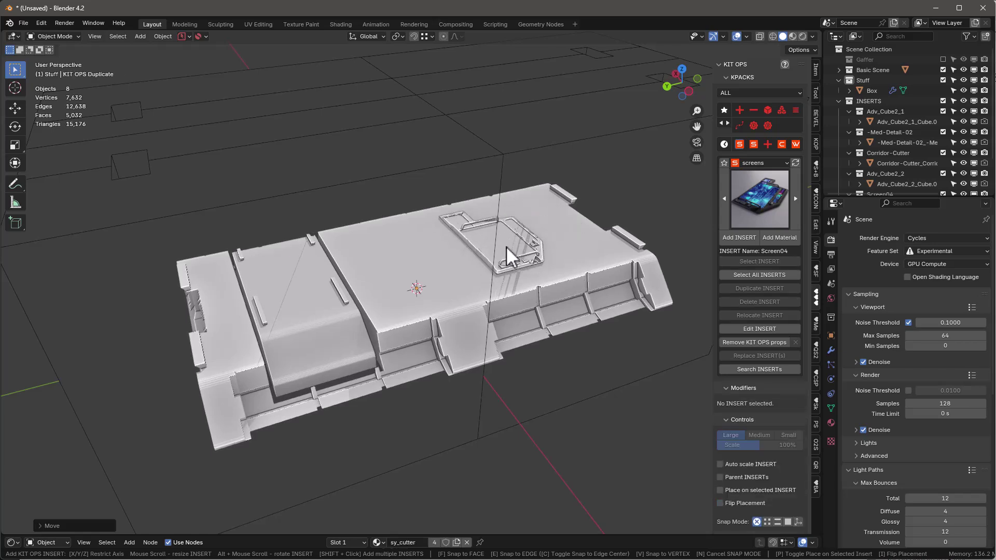
scroll(506, 245, "up", 3, "alt")
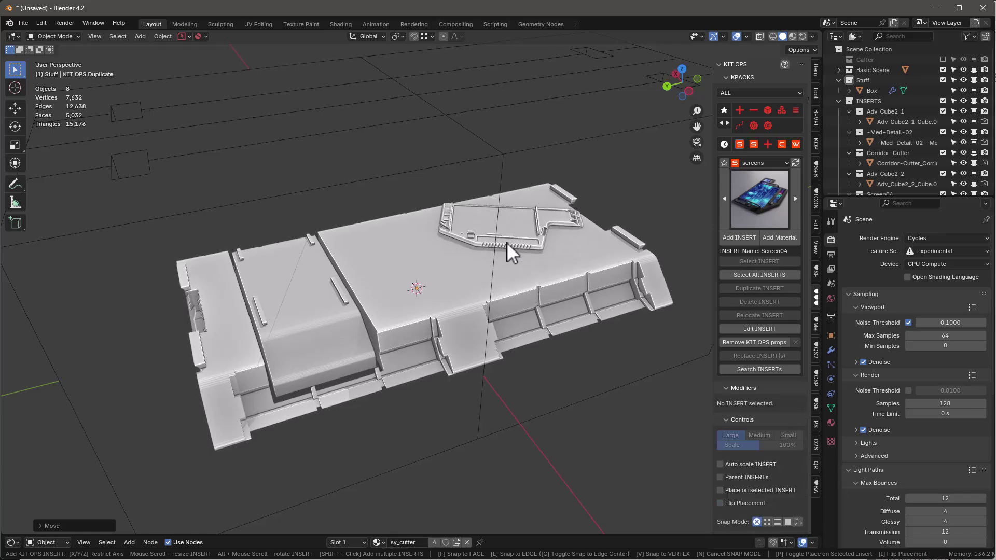
scroll(501, 254, "up", 2)
scroll(494, 256, "up", 4, "alt")
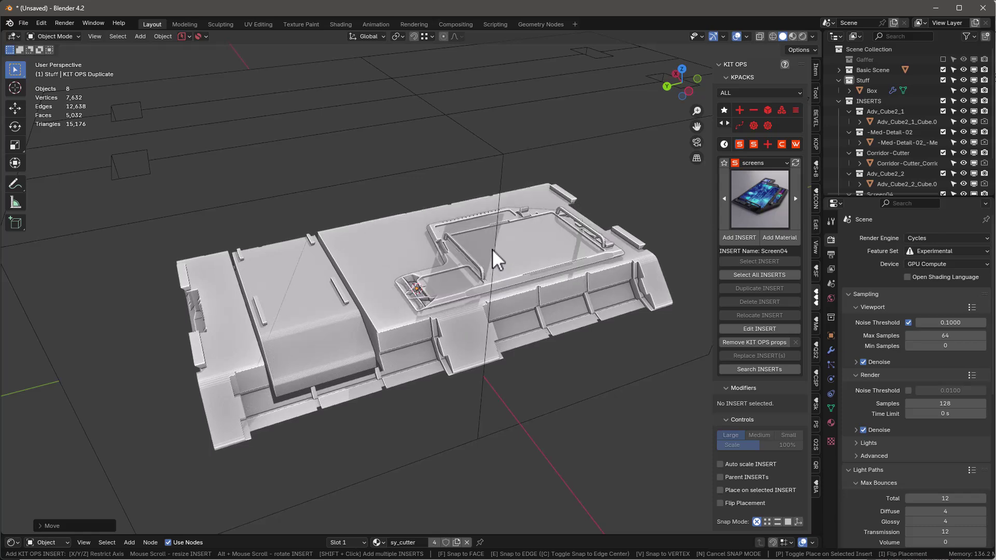
Place Screen04 on the slab top, shift it along X, and enlarge it.
left_click(493, 247)
left_click_drag(474, 228, 488, 242)
scroll(487, 223, "up", 3, "alt")
key("x")
left_click(488, 242)
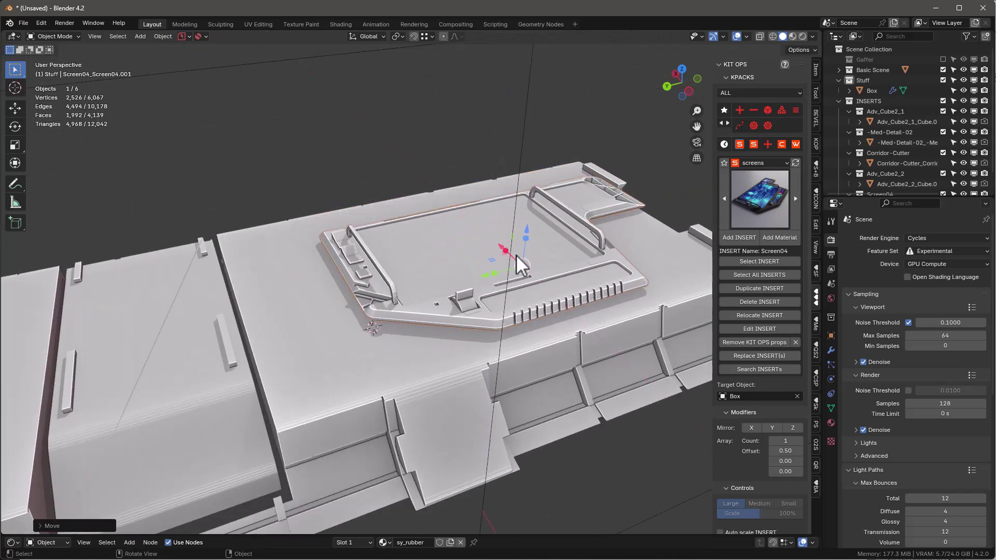
key("s")
left_click(519, 254)
middle_click_drag(518, 254, 560, 253)
middle_click_drag(584, 263, 598, 393)
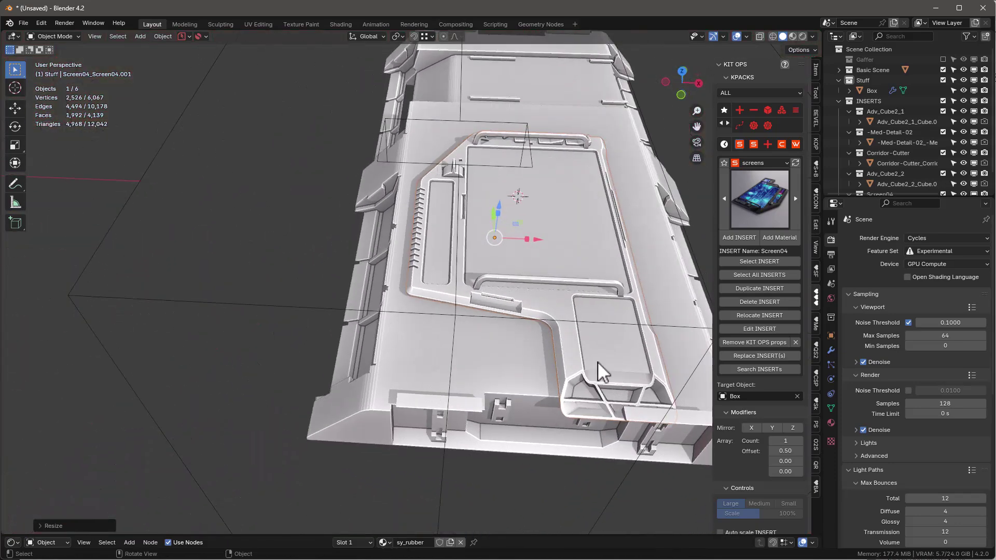
Nudge the Screen04 insert along global Y and then X into its final spot.
key("g")
key("y")
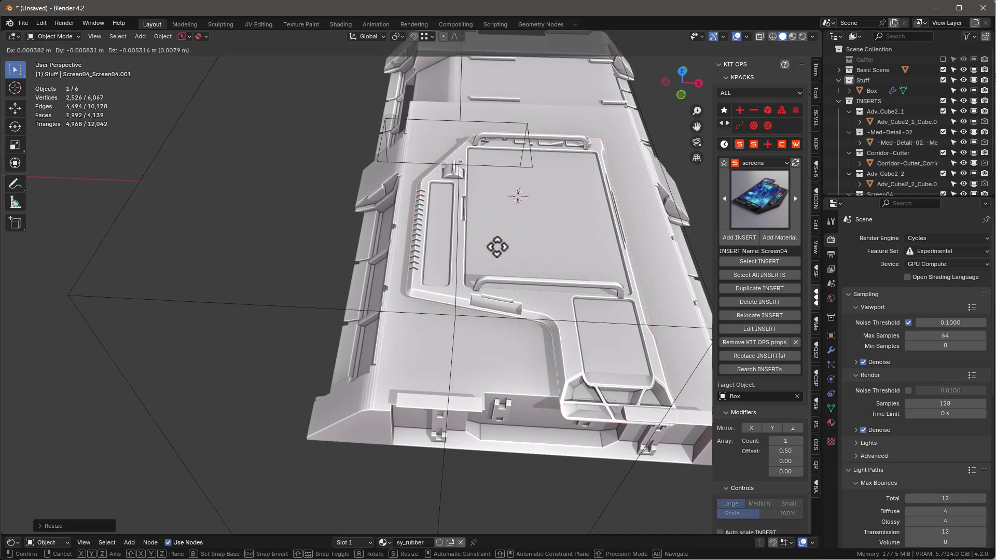
left_click(493, 235)
middle_click_drag(493, 234, 518, 274)
key("g")
key("x")
left_click(517, 252)
left_click(751, 213)
Switch to the controls KPACK and place a controls05 button strip above the screen.
left_click(762, 163)
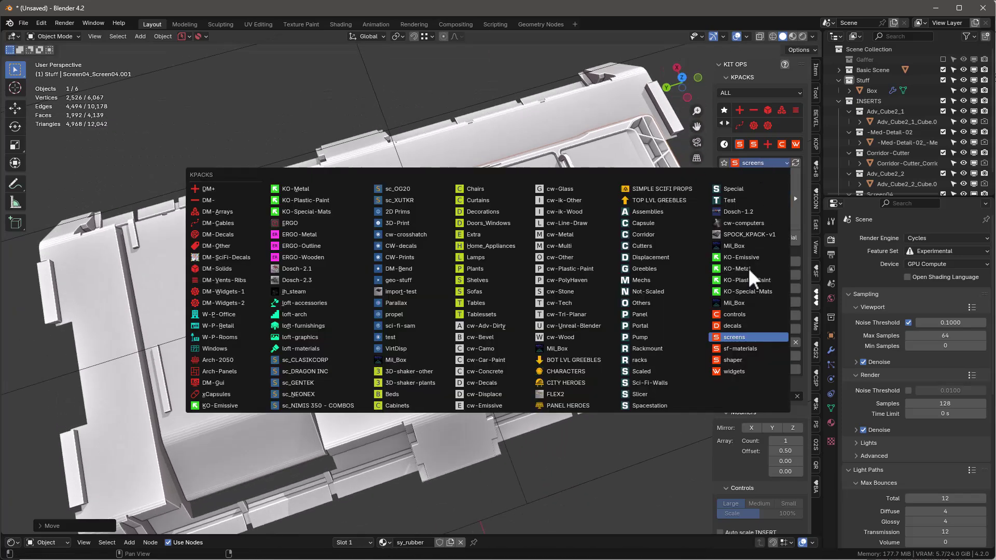
left_click(745, 312)
left_click(755, 199)
left_click(729, 254)
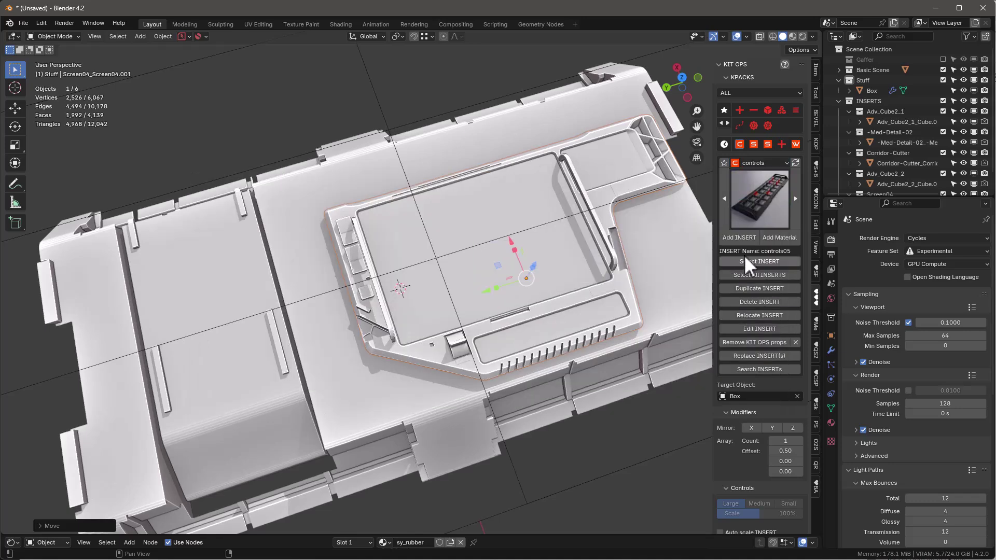
left_click(749, 238)
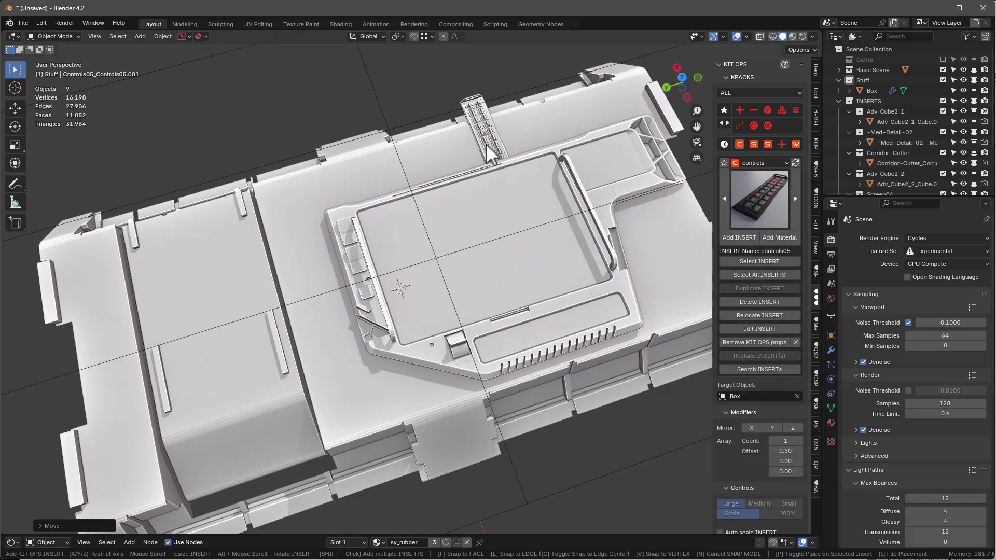
scroll(487, 145, "up", 6)
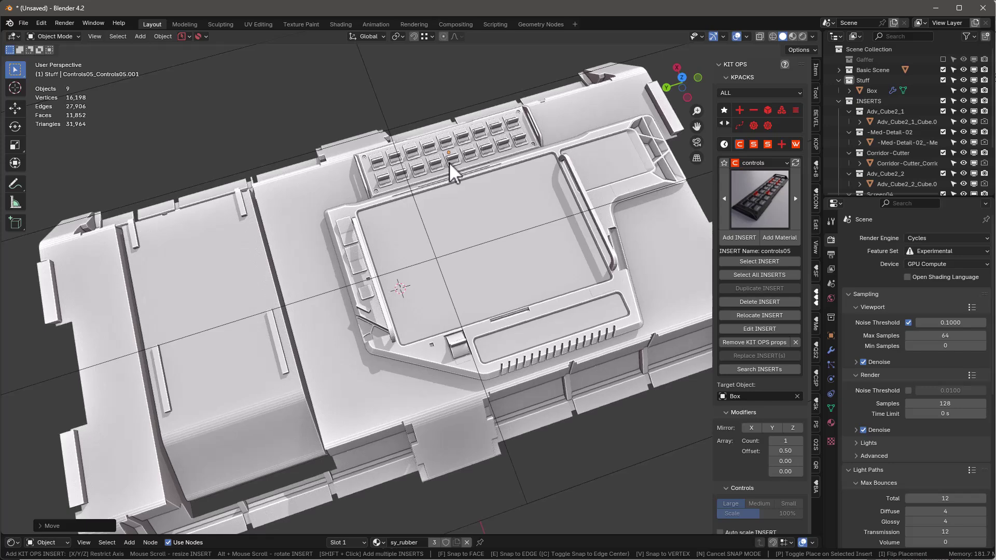
left_click(449, 163)
Place a controls04 keypad insert on the slab's left section.
left_click(765, 191)
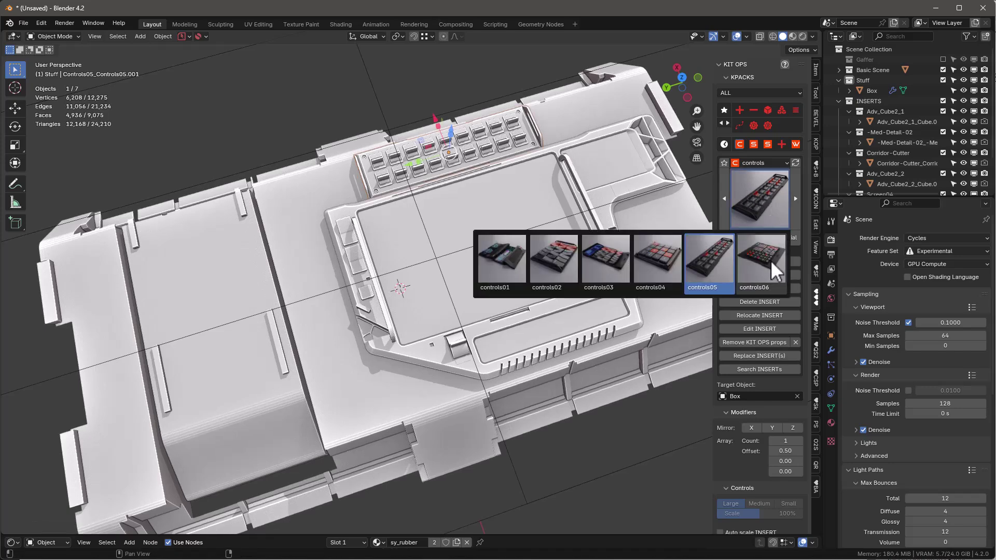
left_click(654, 260)
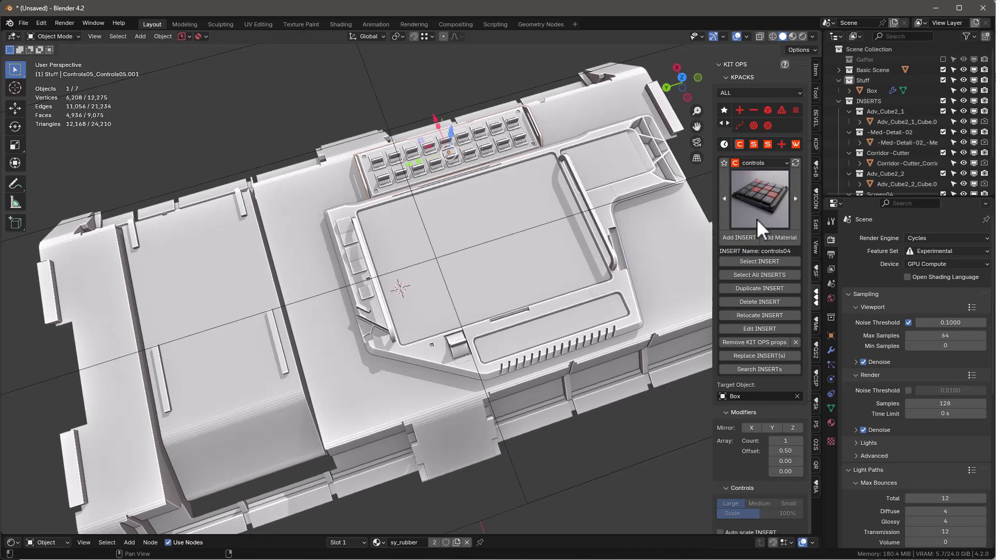
left_click(740, 238)
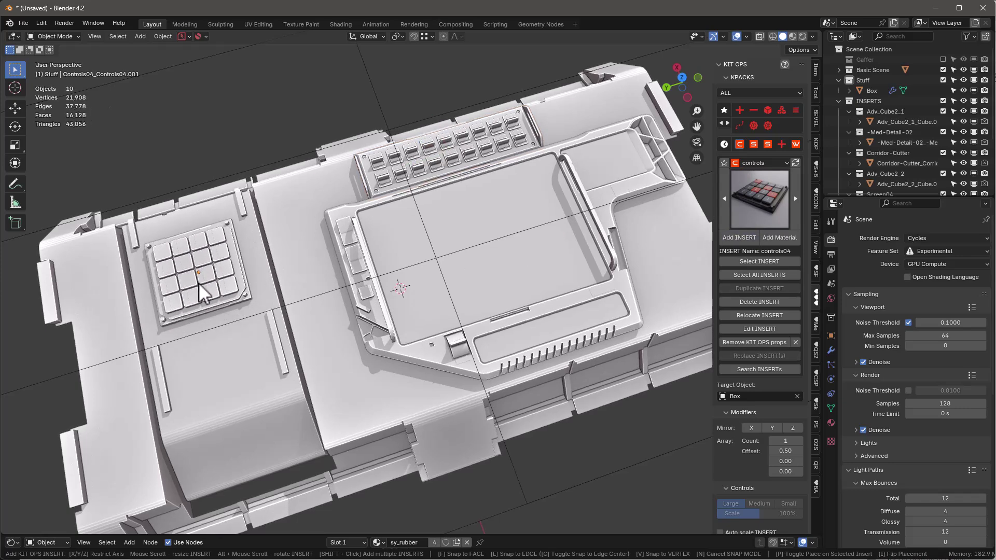
left_click(200, 289)
scroll(413, 305, "down", 5)
middle_click_drag(415, 302, 389, 285)
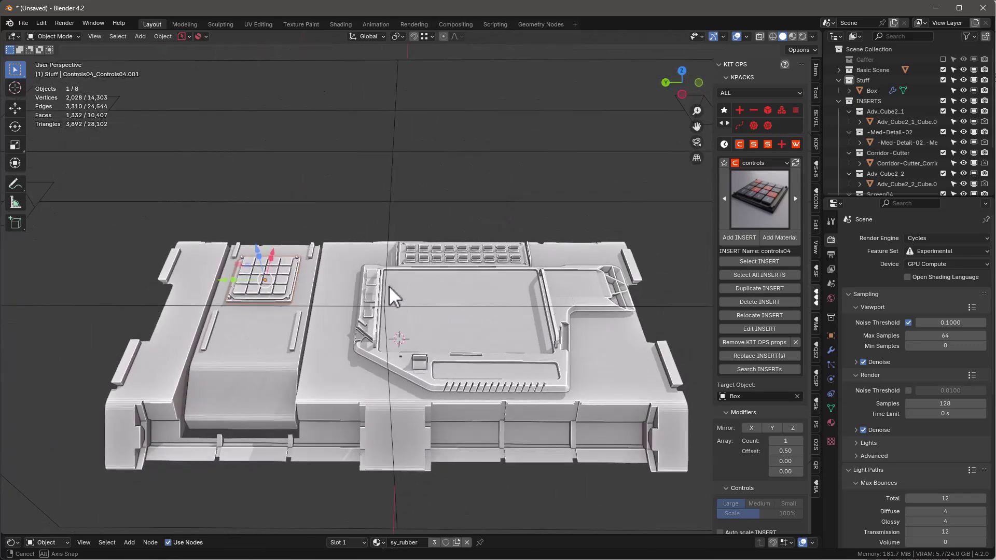
Switch the KIT OPS KPACK to widgets and show its insert thumbnails.
left_click(770, 163)
left_click(733, 371)
left_click(772, 205)
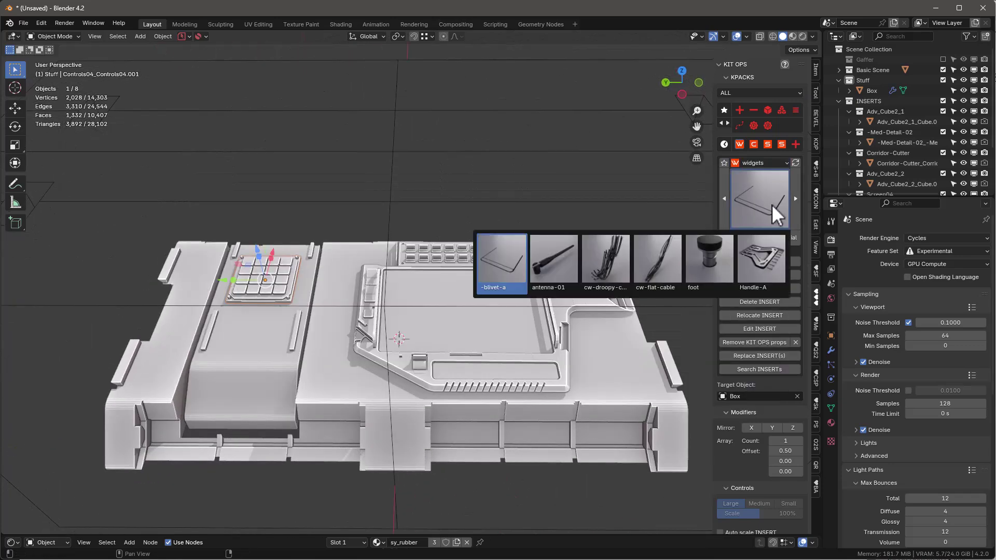
Add the antenna-01 widget insert at one corner of the slab.
left_click(554, 261)
middle_click_drag(546, 266, 466, 218)
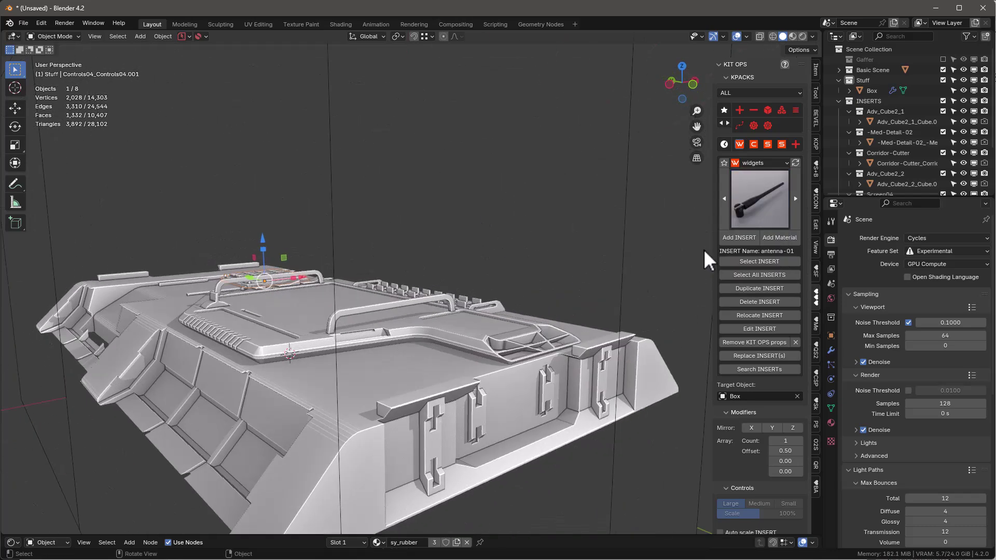
left_click(739, 237)
scroll(648, 377, "down", 8)
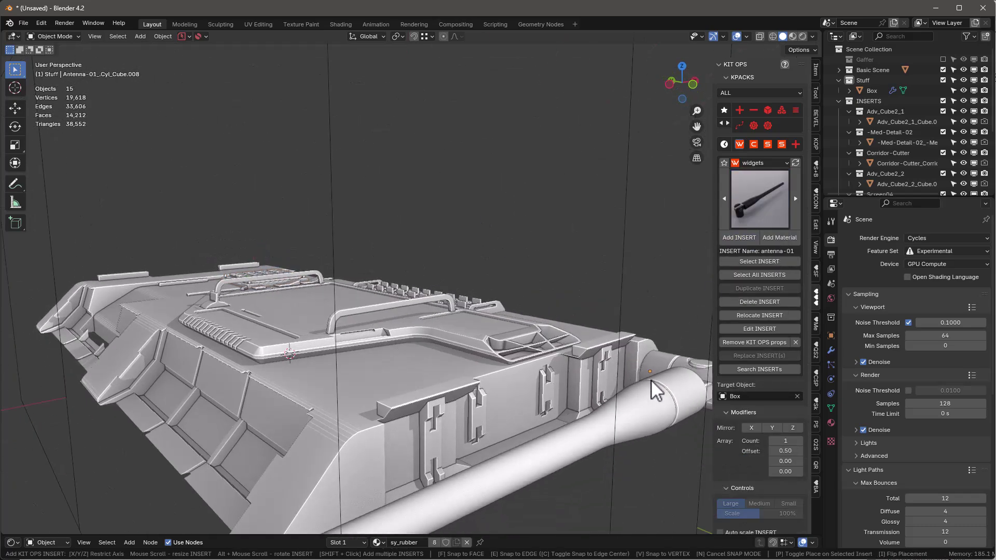
scroll(647, 375, "down", 10, "alt")
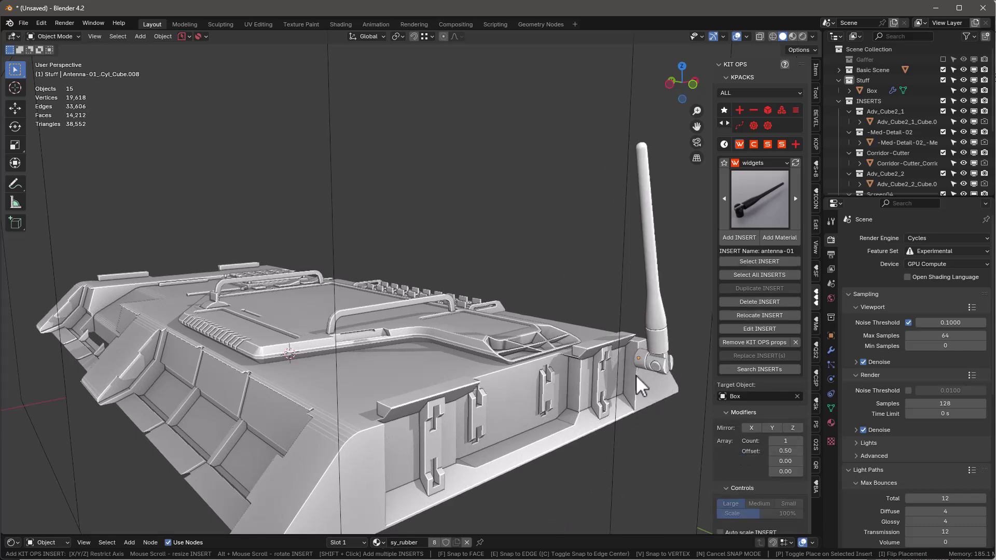
scroll(648, 376, "down", 2, "alt")
left_click(647, 378)
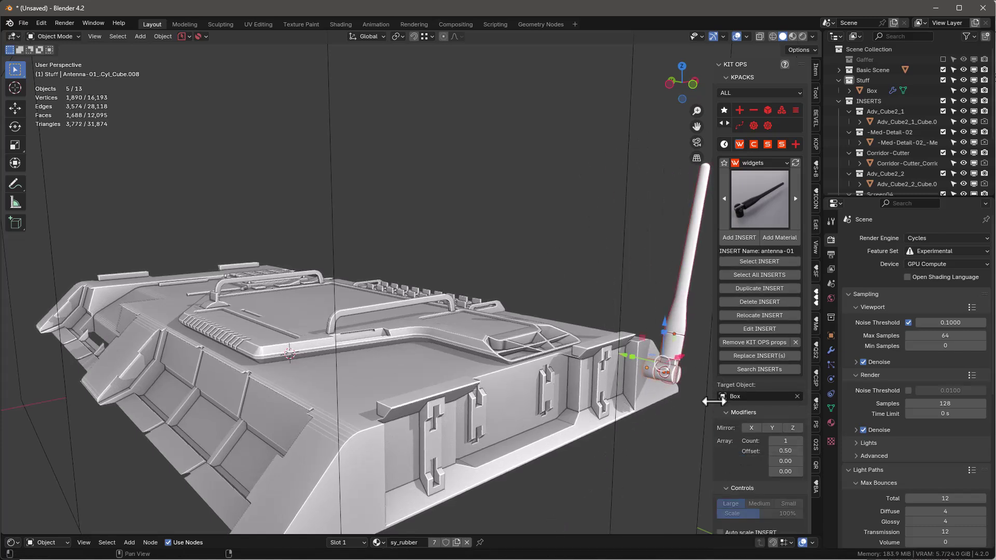
Mirror the antenna on Y so a second one stands at the opposite end.
left_click(771, 427)
middle_click_drag(592, 303, 409, 267)
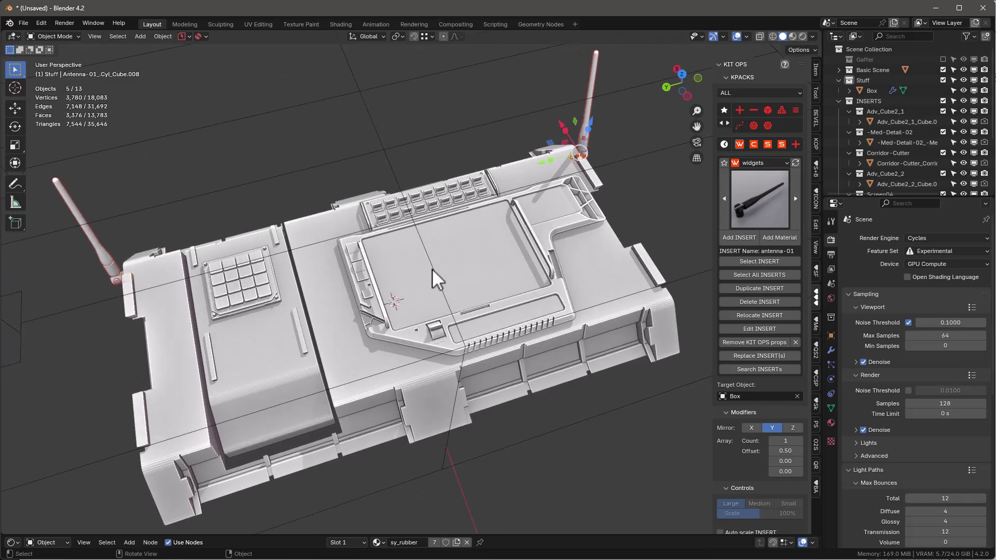
left_click(766, 206)
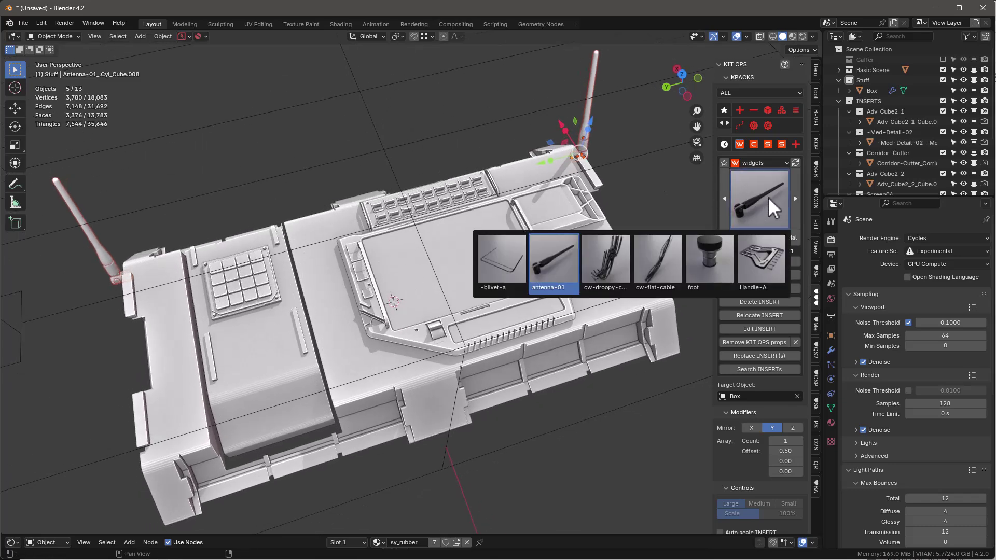
middle_click_drag(513, 262, 624, 201)
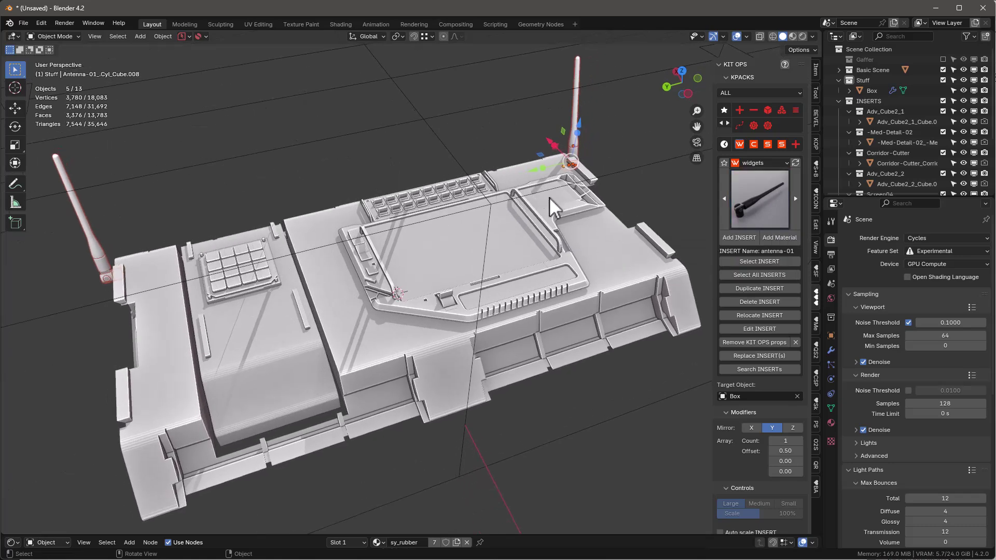
Switch to Material Preview shading and select the sf-materials insert pack.
key("z")
left_click(552, 257)
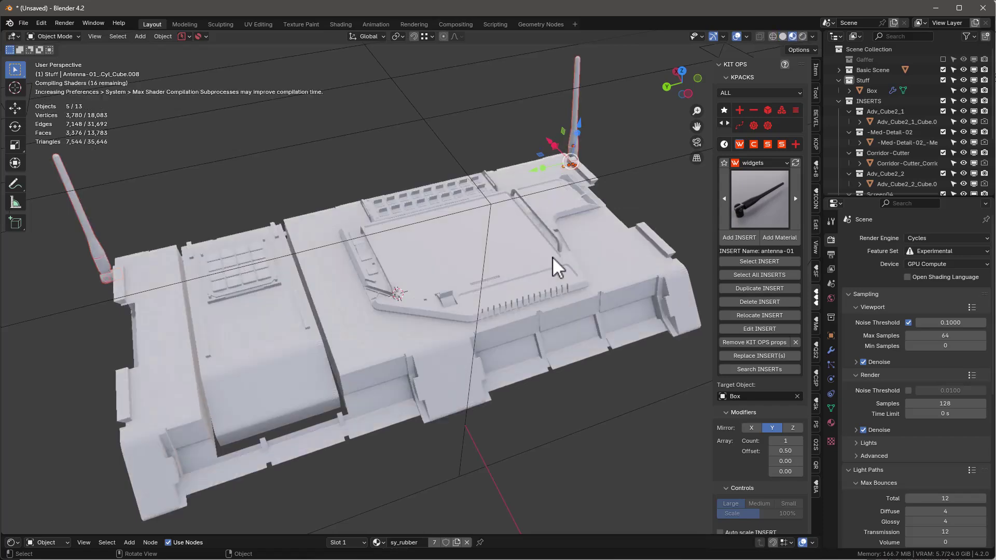
left_click(757, 162)
left_click(740, 351)
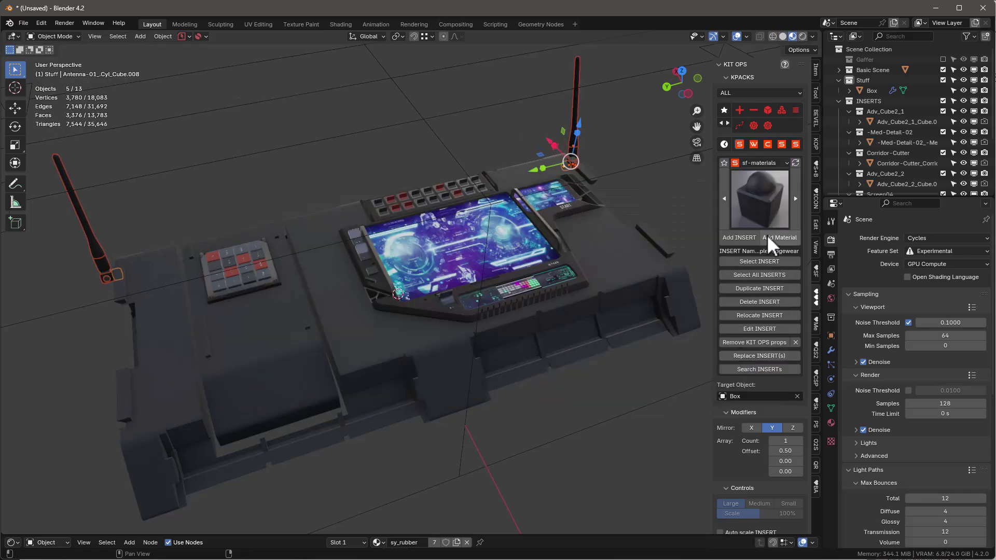
Apply the cw-simple-edgewear material to the antennas and the base slab.
left_click(764, 210)
left_click(785, 237)
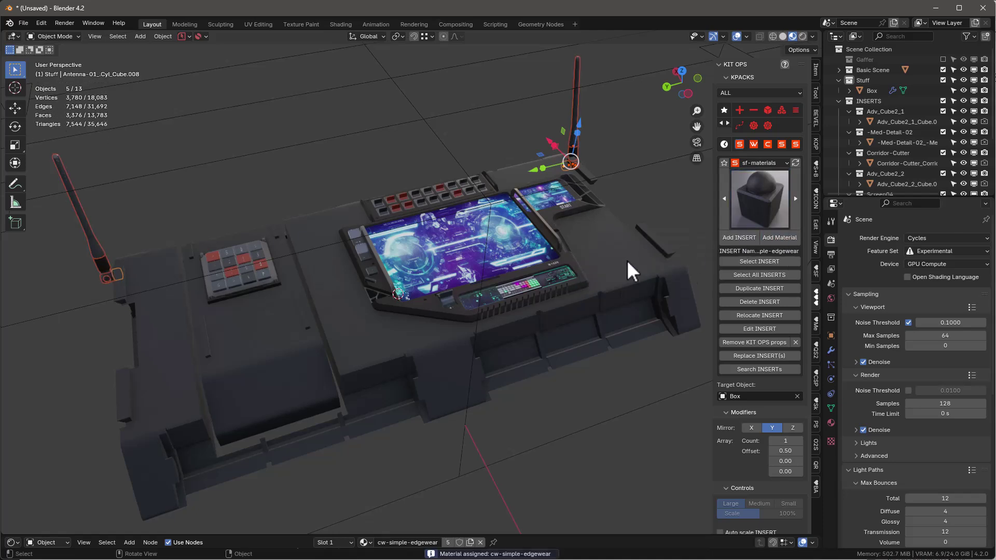
left_click(632, 260)
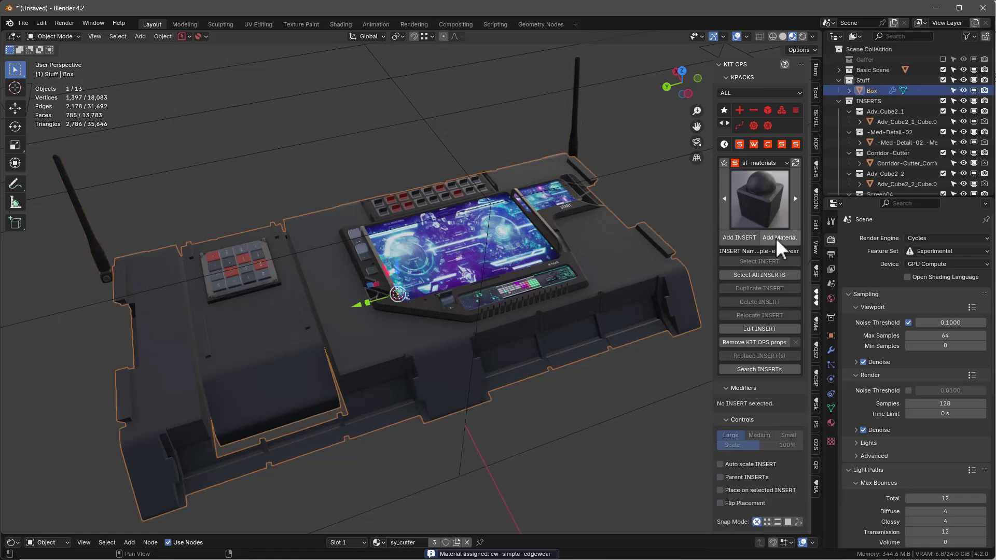
left_click(789, 236)
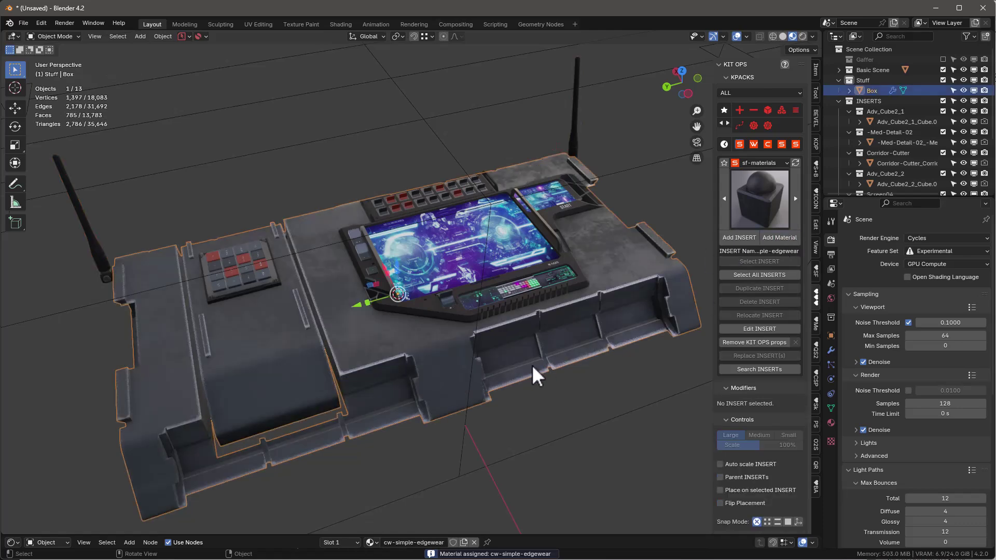
Set the cw_edgemask node's edge width to 0.005 and switch to Rendered shading.
left_click_drag(457, 529, 457, 377)
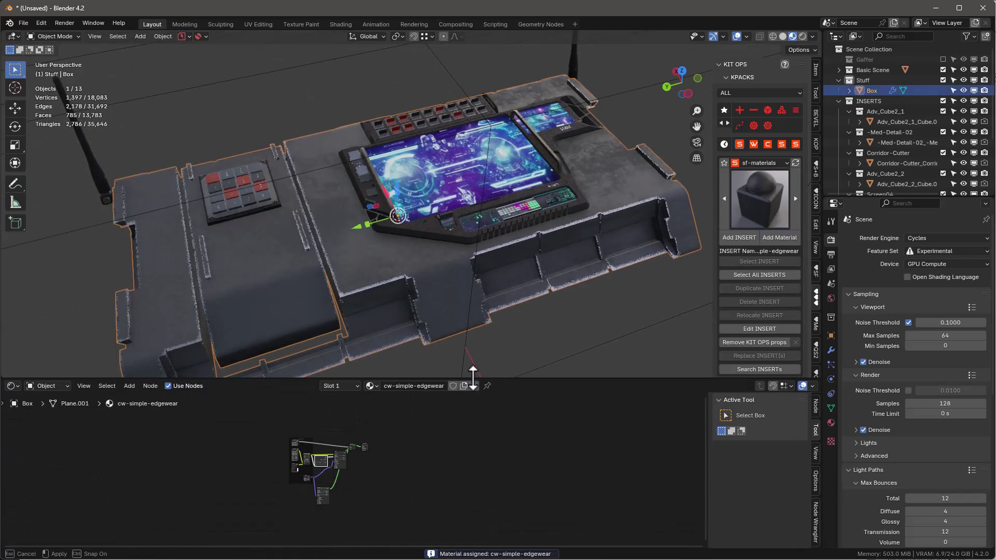
scroll(300, 441, "up", 5)
middle_click_drag(325, 413, 318, 454)
scroll(295, 449, "up", 5)
left_click(295, 449)
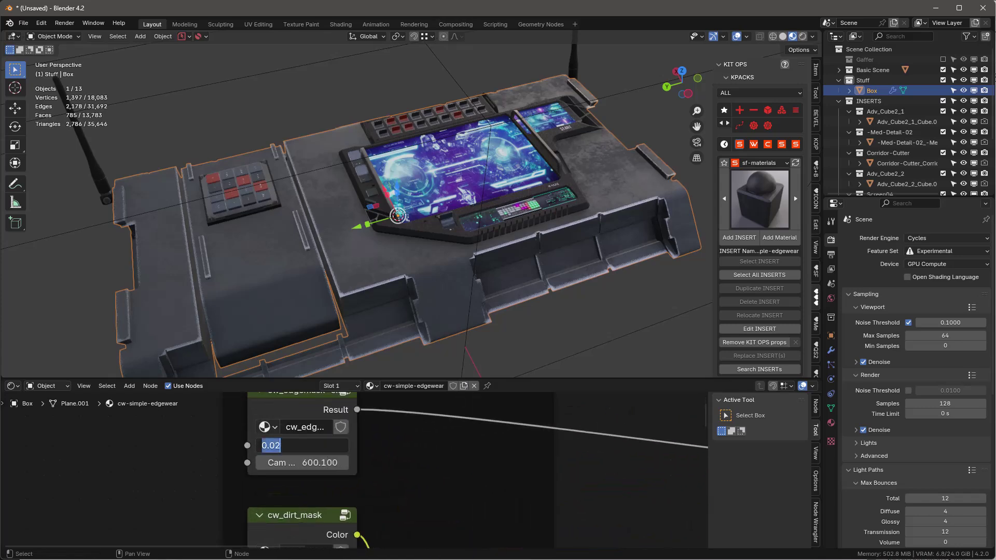
type(".005")
key("Return")
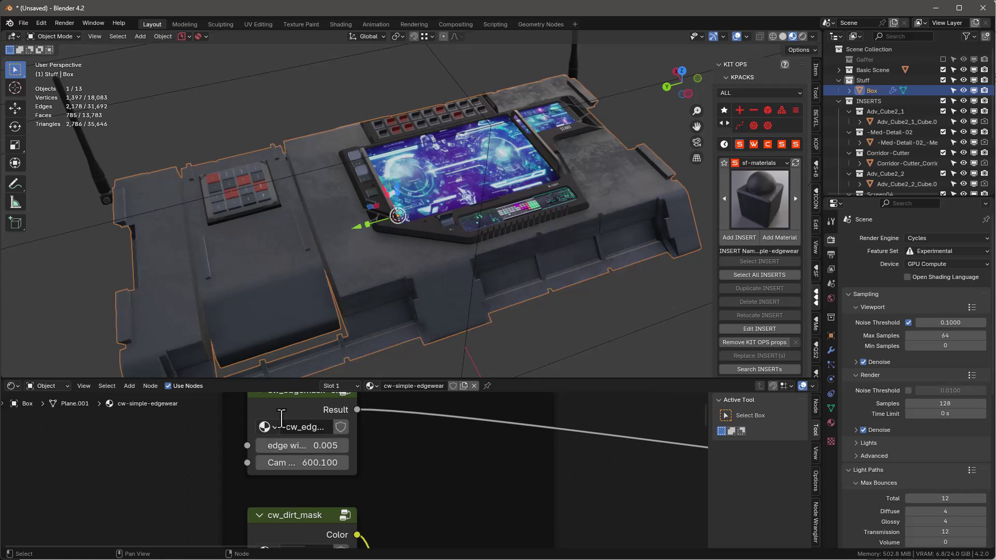
left_click(802, 36)
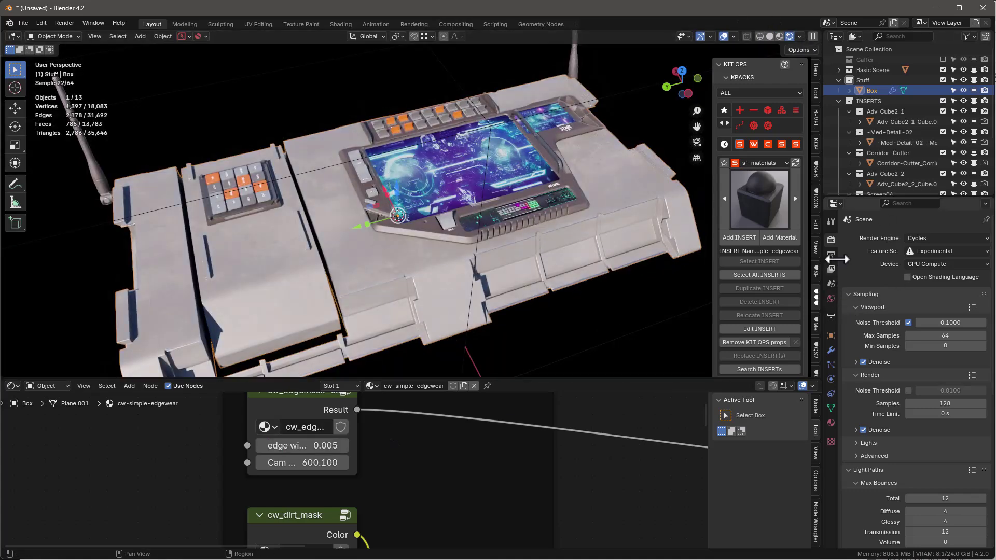
left_click(830, 298)
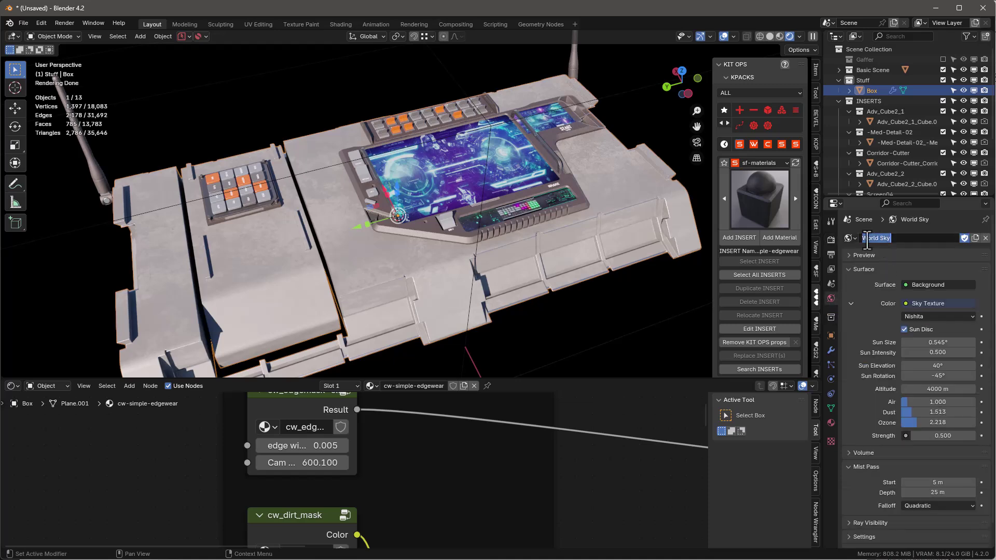
Light the scene with the World HDRI world setup.
left_click(851, 238)
left_click(858, 254)
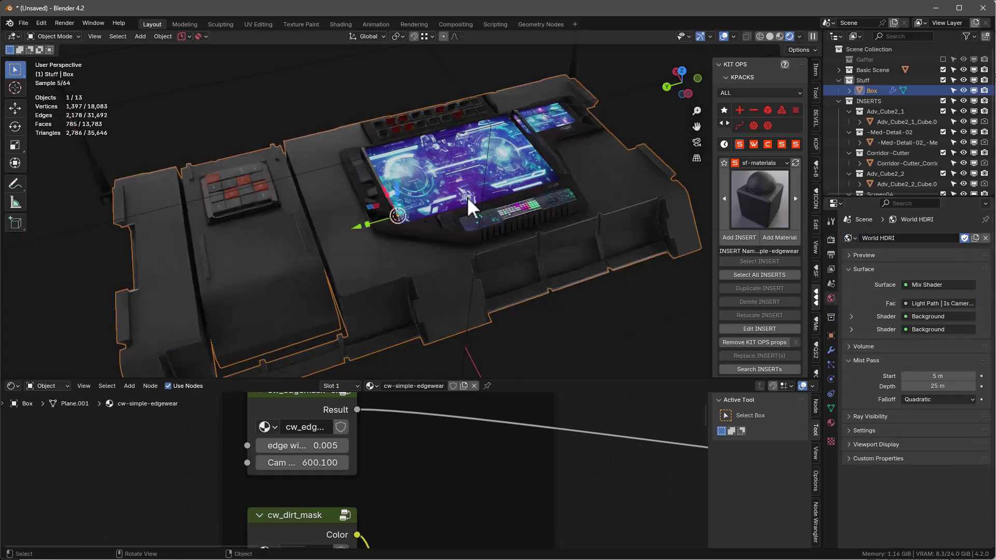
middle_click_drag(459, 219, 421, 210)
Apply cw-simple-edgewear to the Screen04 and Controls05 inserts.
left_click(420, 210)
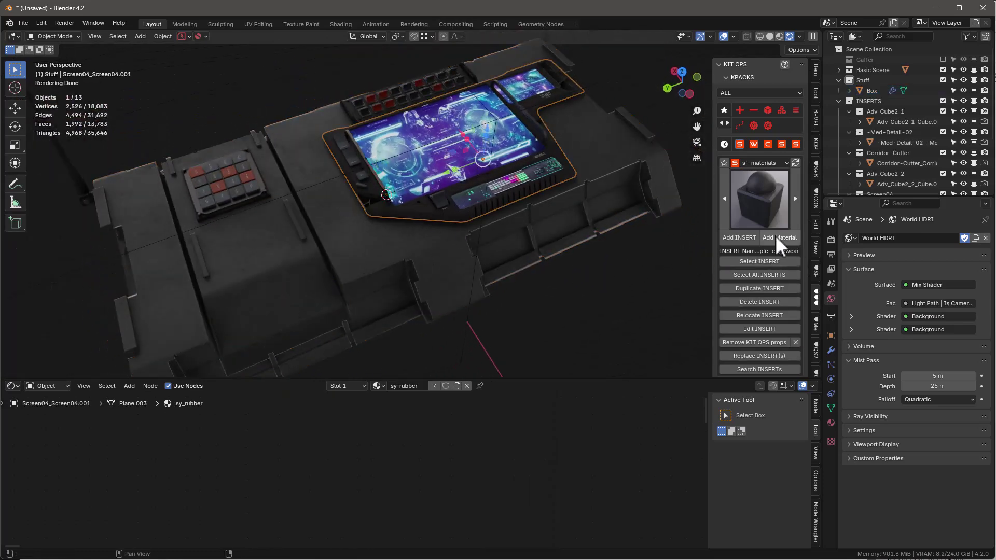
left_click(776, 237)
scroll(409, 113, "up", 4)
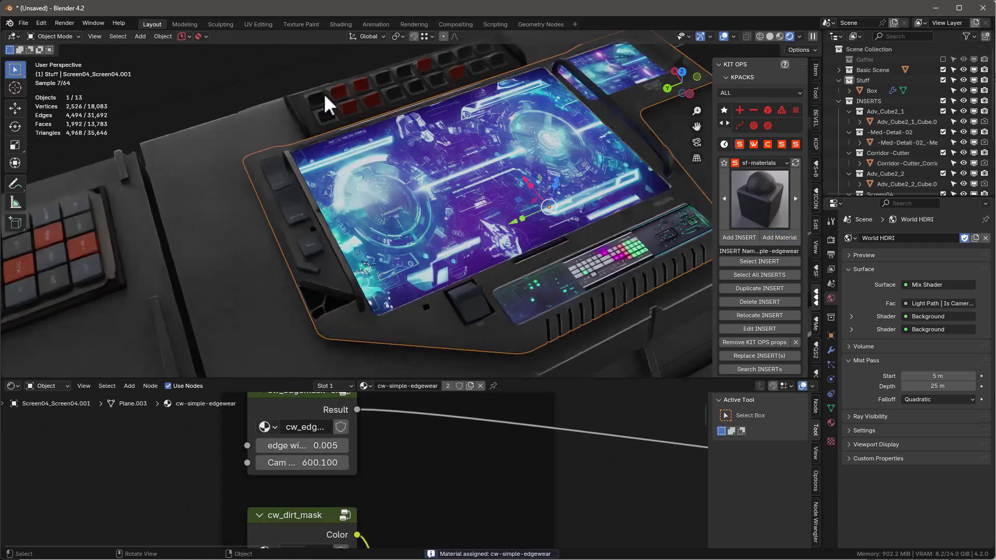
left_click(301, 108)
left_click(780, 240)
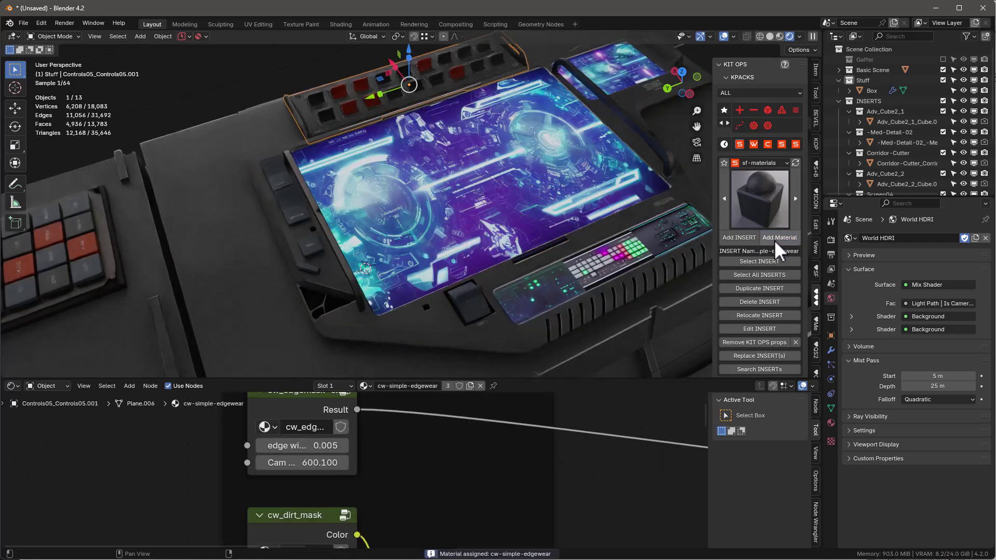
scroll(477, 219, "down", 5)
middle_click_drag(536, 293, 769, 171)
Switch the insert pack to decals and select the base slab as target.
left_click(766, 163)
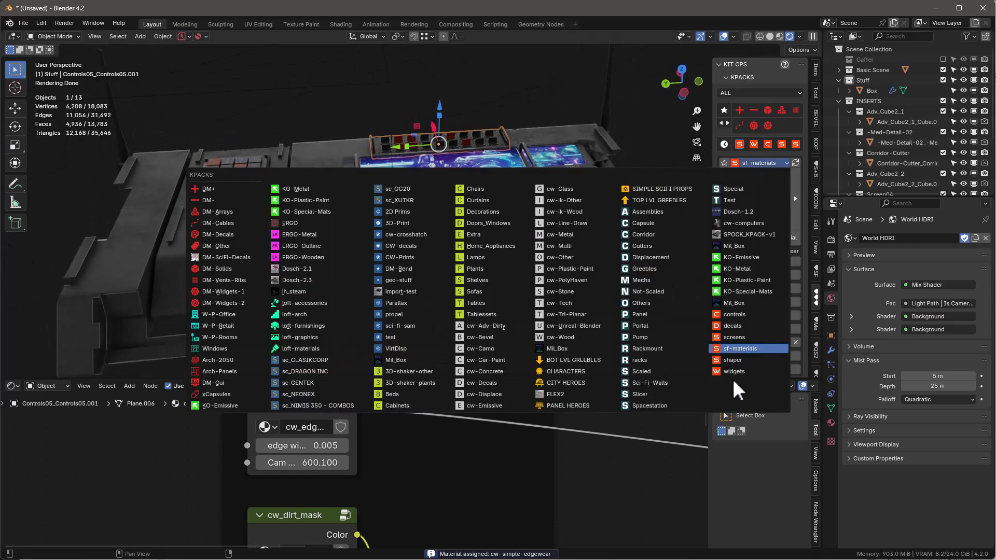
left_click(732, 326)
middle_click_drag(541, 236, 428, 194)
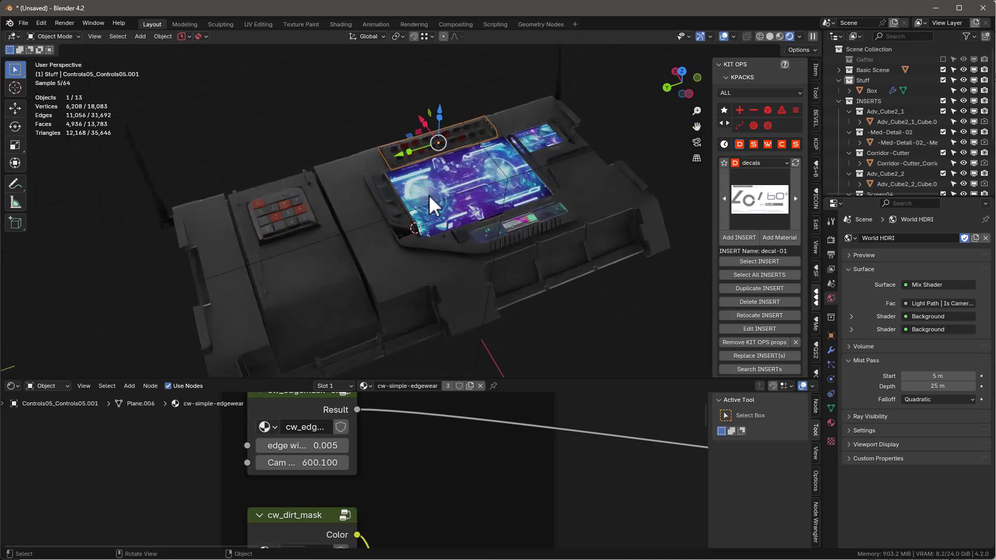
left_click(597, 181)
Place a rotated decal-01 insert reading "07" on the slab top beside the screen.
left_click(753, 239)
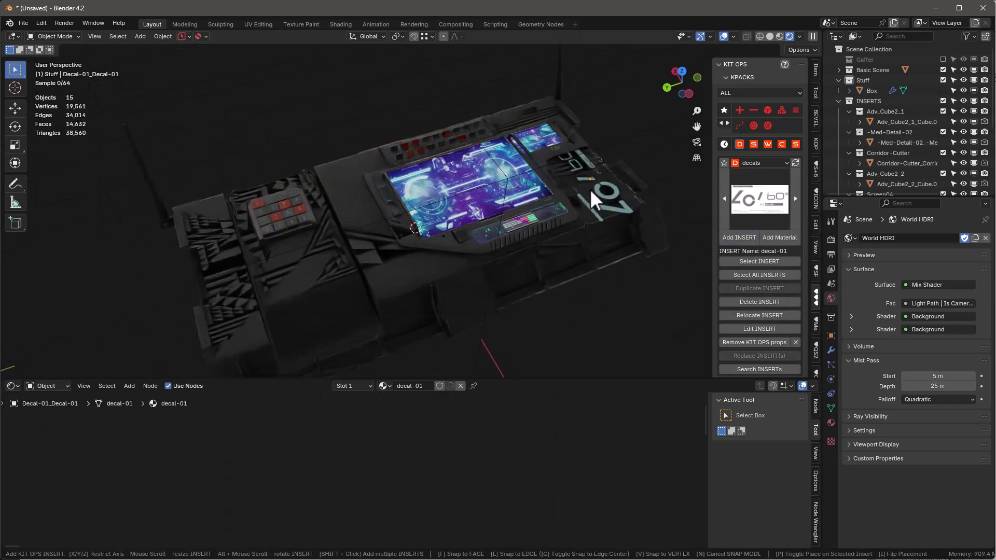
scroll(590, 191, "up", 2, "alt")
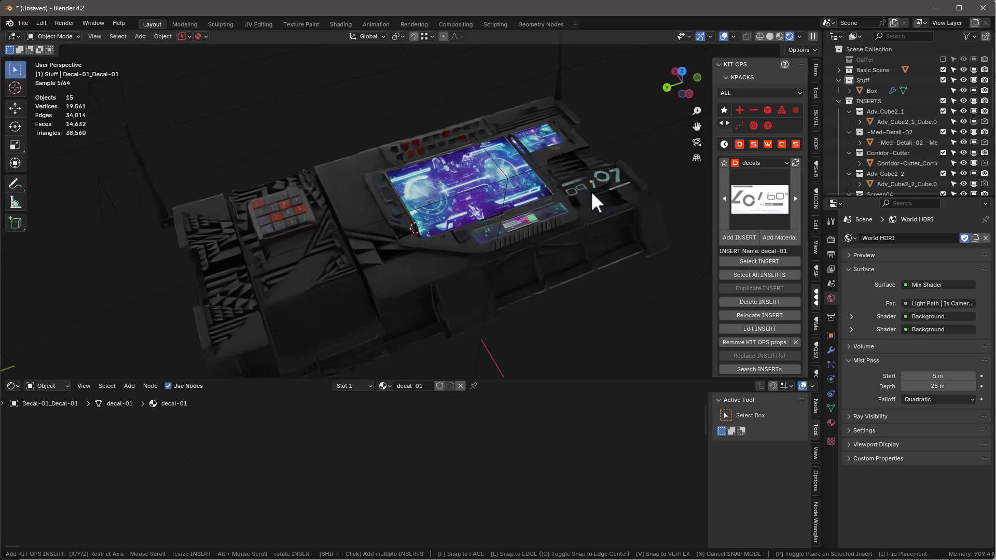
scroll(592, 199, "up", 2, "alt")
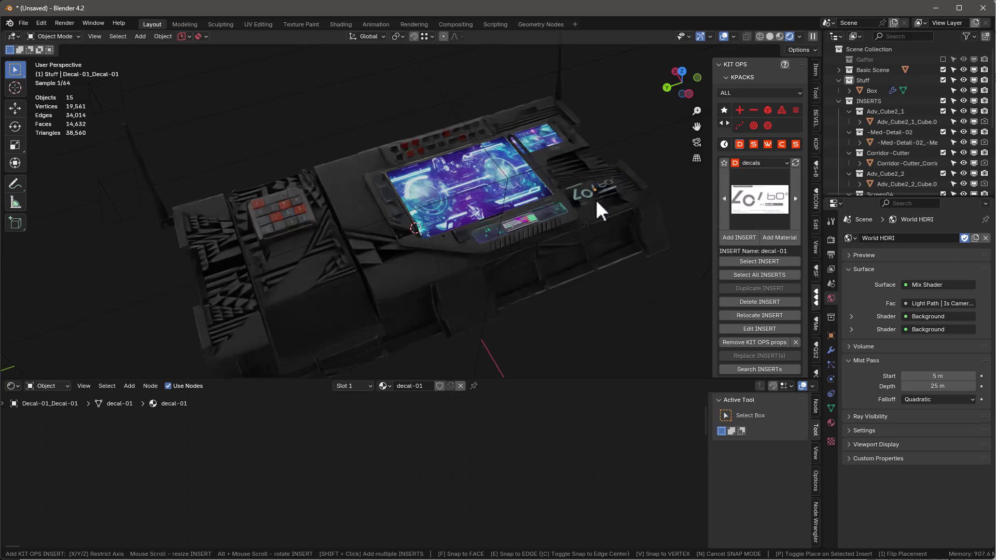
scroll(601, 204, "up", 1, "alt")
scroll(600, 200, "up", 2, "alt")
left_click(599, 200)
middle_click_drag(574, 217, 567, 236)
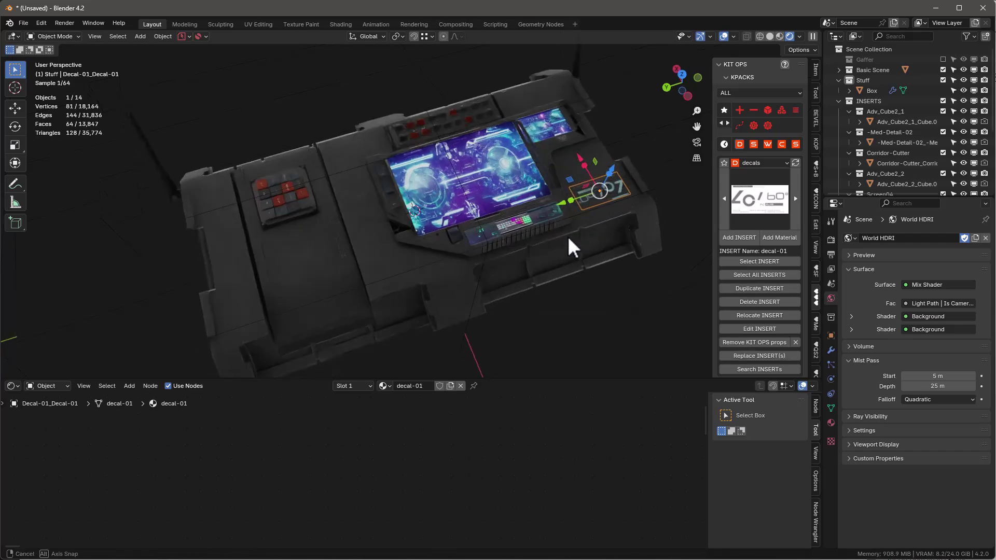
left_click(391, 268)
middle_click_drag(422, 243, 429, 239)
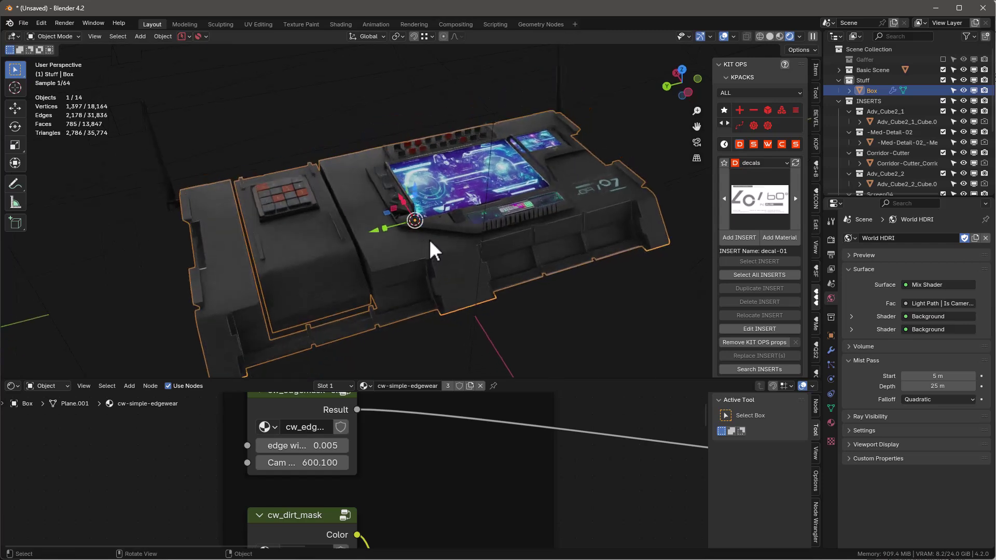
Enable the Gaffer lights and camera and unhide the Basic Scene ground Plane.
left_click(943, 59)
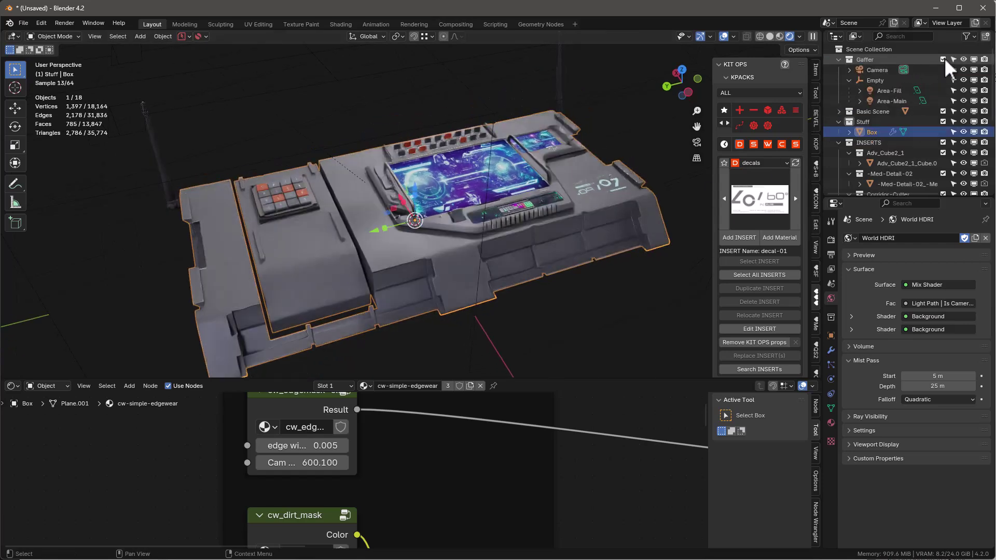
middle_click_drag(486, 173, 484, 191)
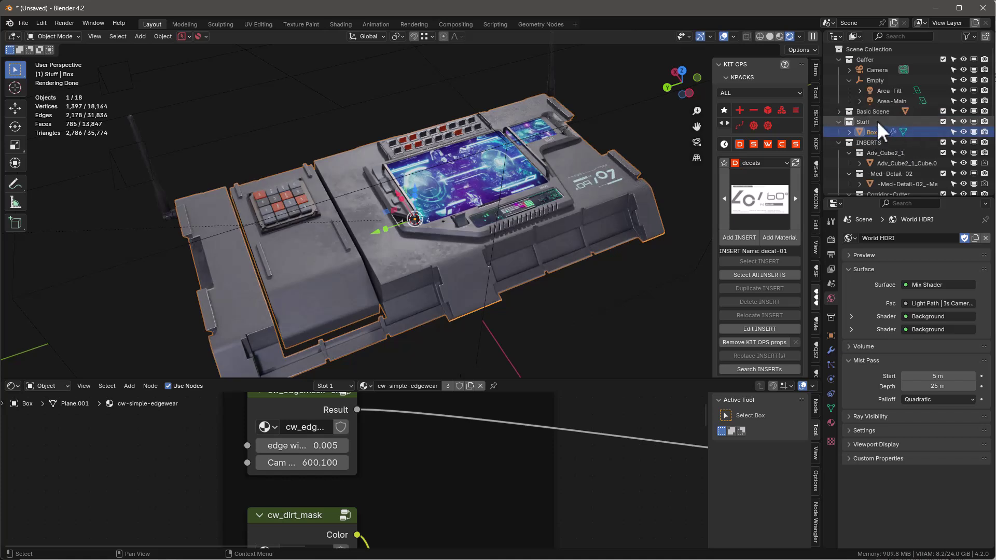
left_click(853, 112)
left_click(839, 121)
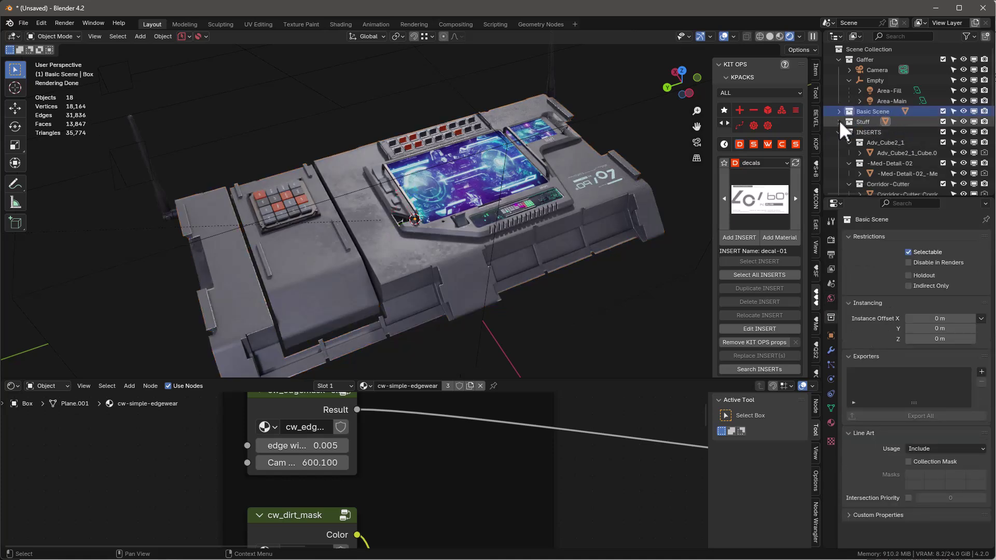
left_click(839, 111)
left_click(962, 122)
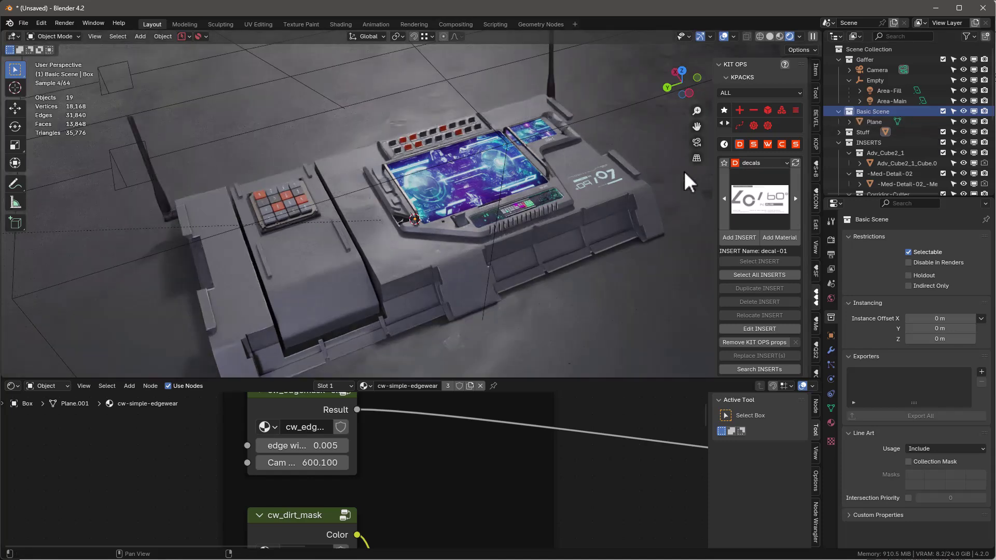
Select the CW Concrete 01 ground plane and nudge it along Z beneath the panel.
middle_click_drag(562, 214, 556, 179)
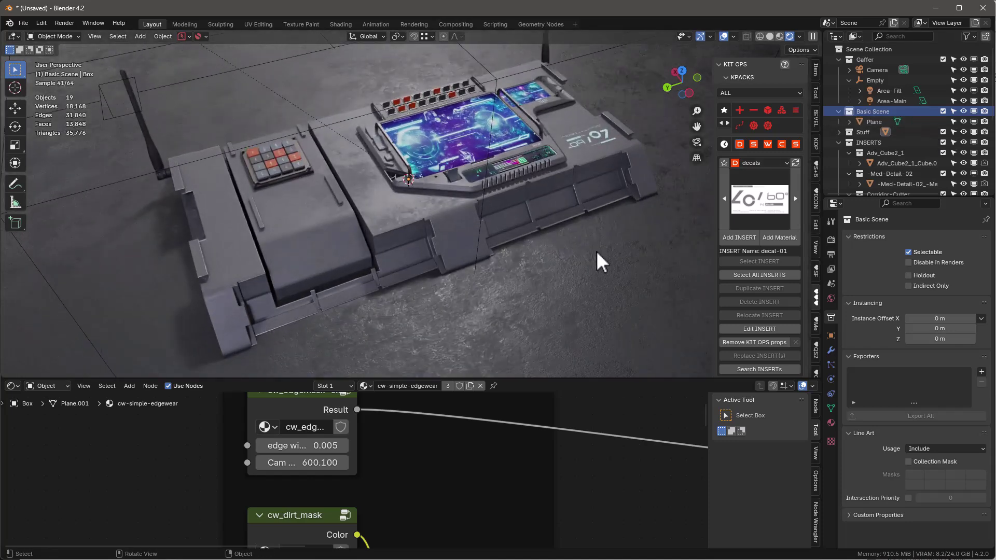
left_click(595, 251)
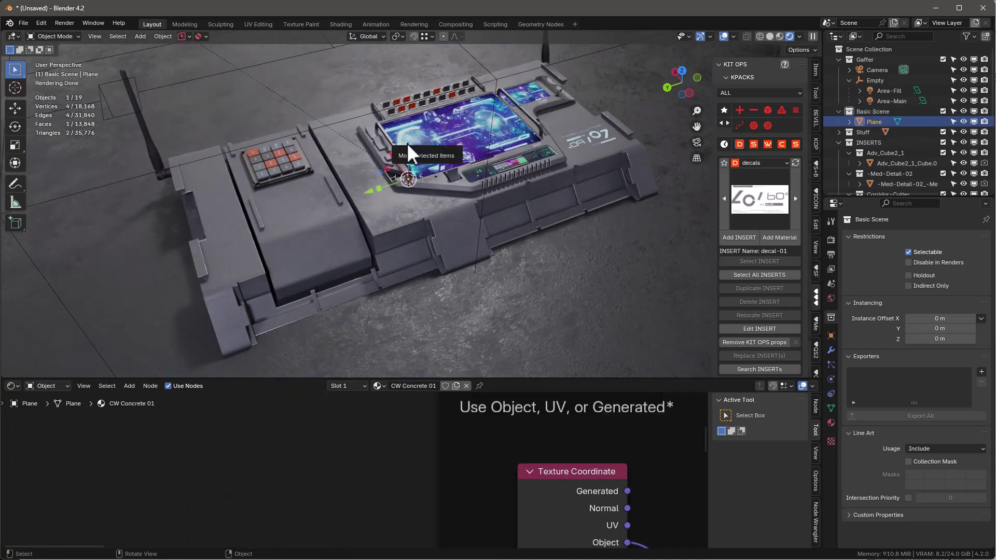
left_click_drag(406, 149, 408, 159)
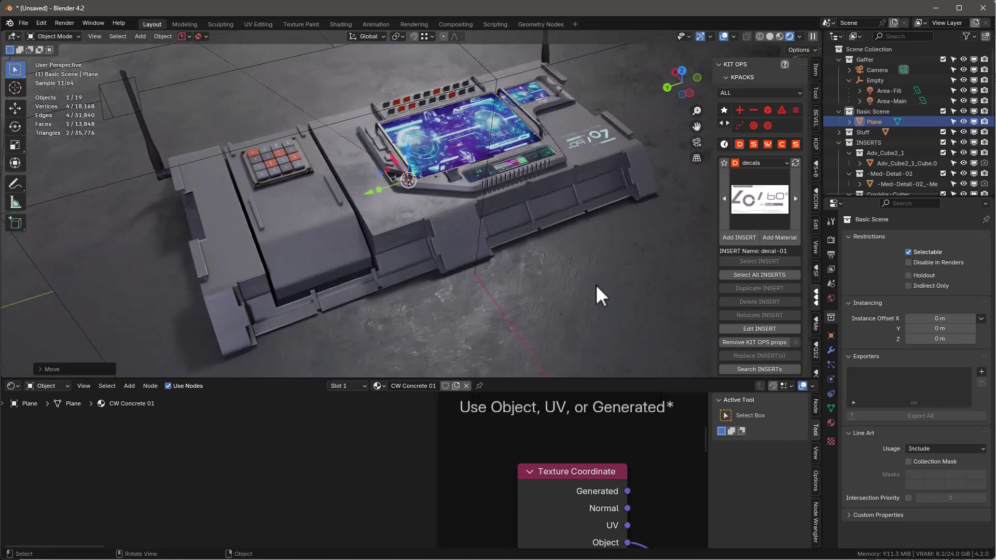
mouse_move(596, 284)
middle_mouse_down()
mouse_move(589, 303)
mouse_move(562, 309)
mouse_move(510, 288)
mouse_move(483, 258)
mouse_move(475, 265)
mouse_move(534, 281)
mouse_move(607, 270)
mouse_move(607, 281)
middle_mouse_up()
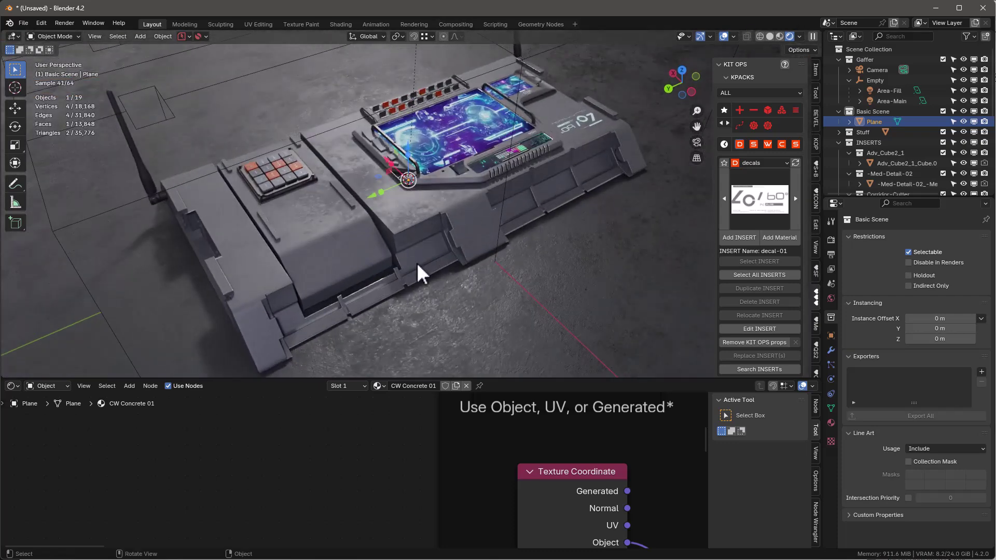
middle_click_drag(522, 255, 565, 299)
mouse_move(615, 280)
middle_mouse_down()
mouse_move(596, 266)
mouse_move(605, 271)
middle_mouse_up()
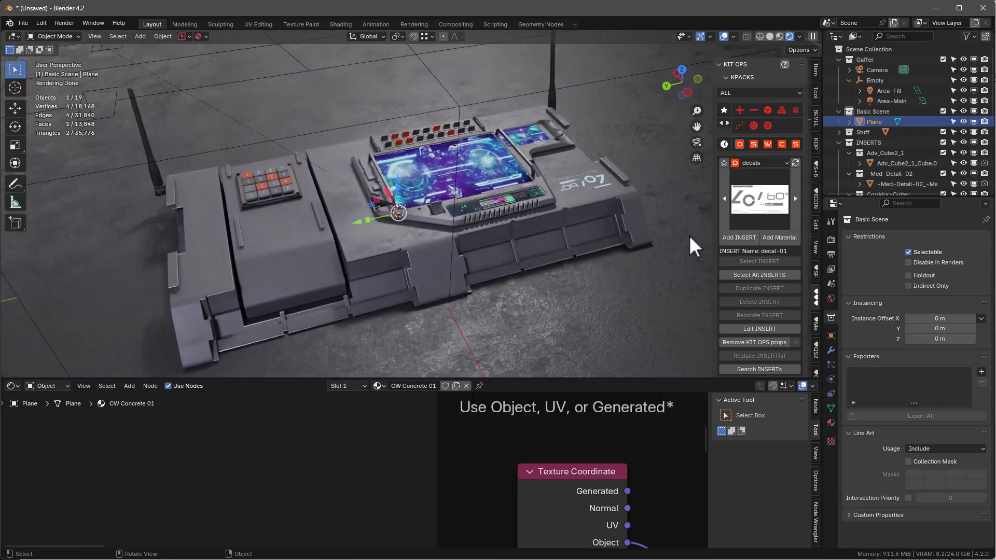
mouse_move(584, 278)
middle_mouse_down()
mouse_move(529, 271)
mouse_move(591, 259)
middle_mouse_up()
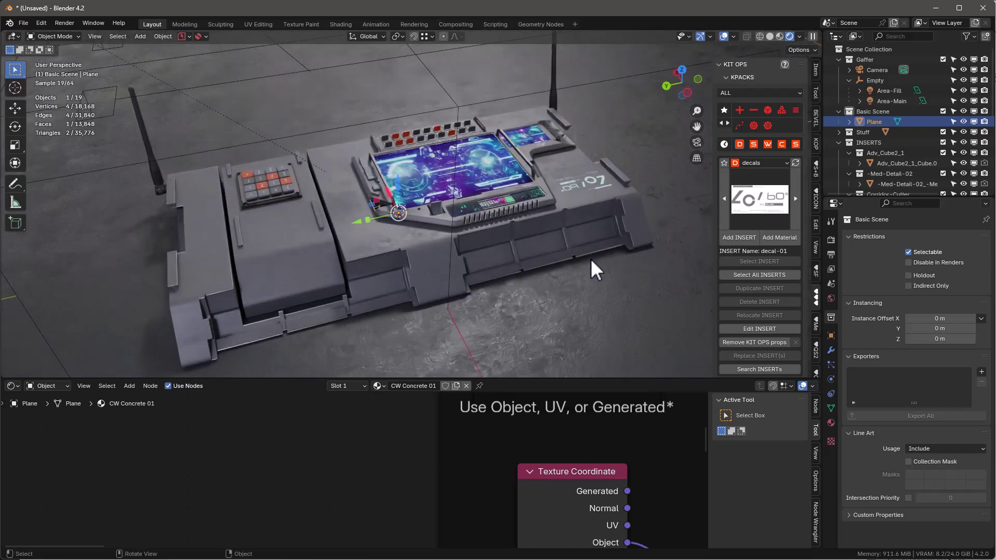